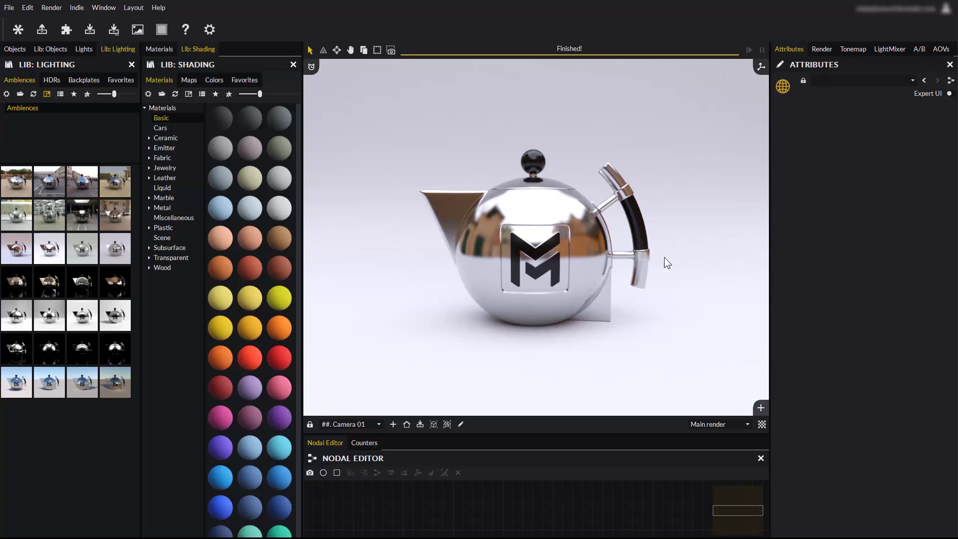
Show the Tonemap settings beside the teapot render using the A/B and Tonemap tabs.
click(920, 47)
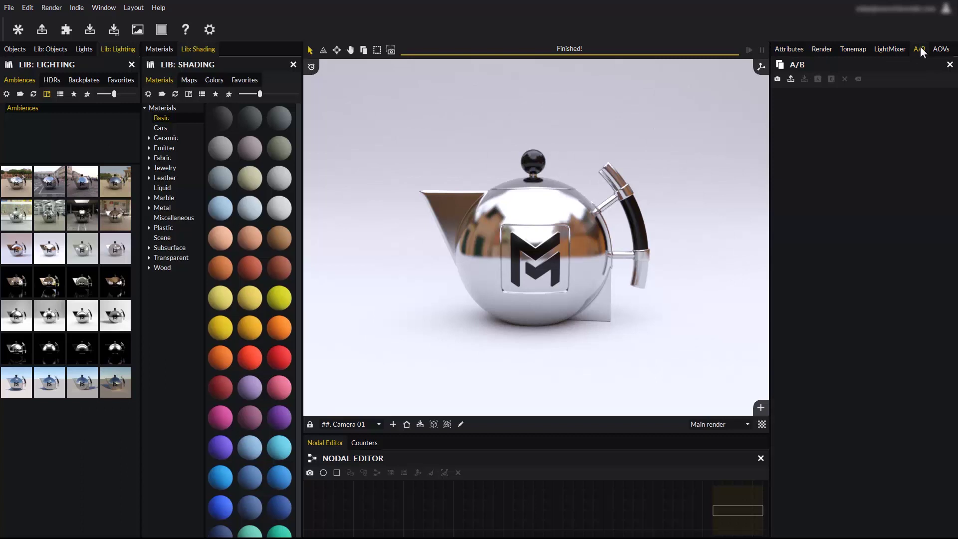
click(853, 48)
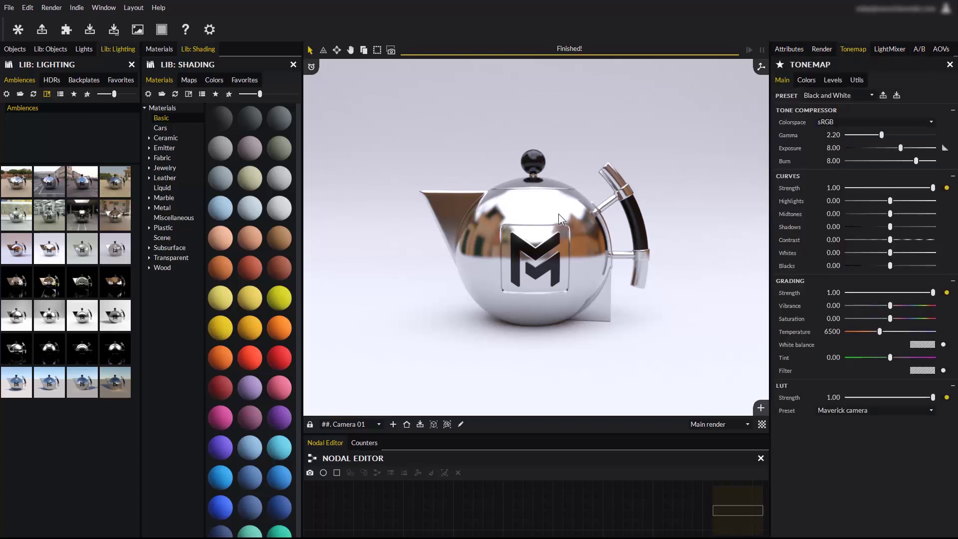
Load the red headphones sample scene from the Start Screen's main sample scenes.
click(18, 29)
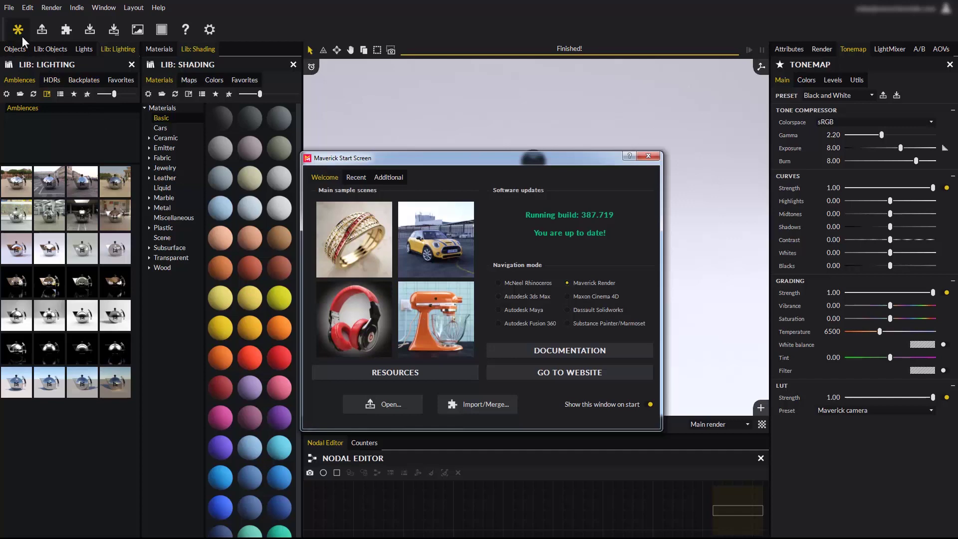
click(342, 316)
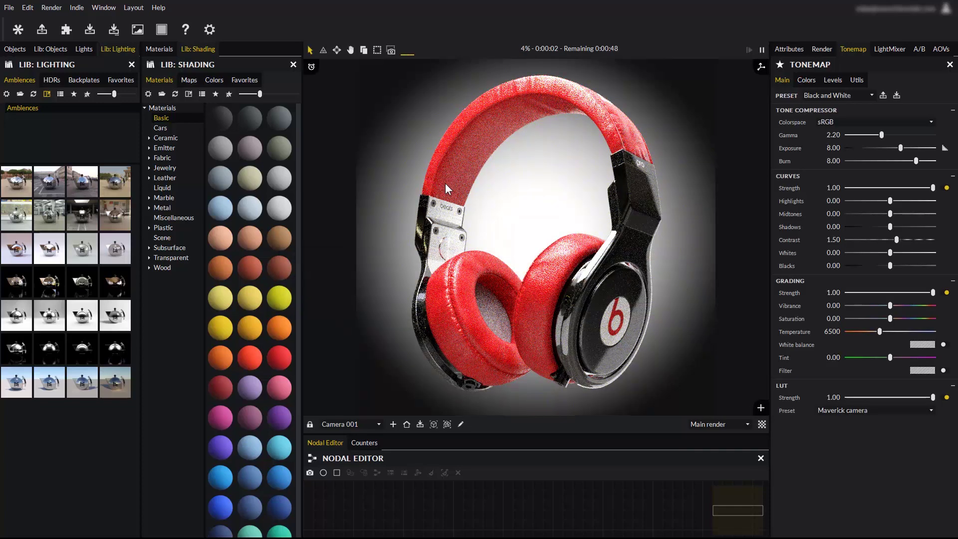
Set the Ultrafast + Denoiser render preset and select the background to show IBL attributes.
click(818, 48)
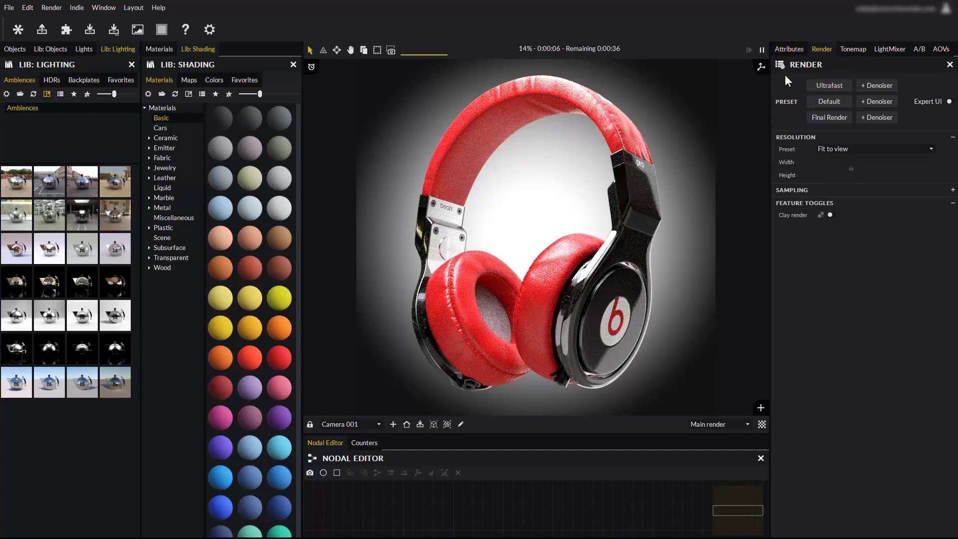
click(842, 85)
click(879, 85)
click(878, 86)
click(877, 85)
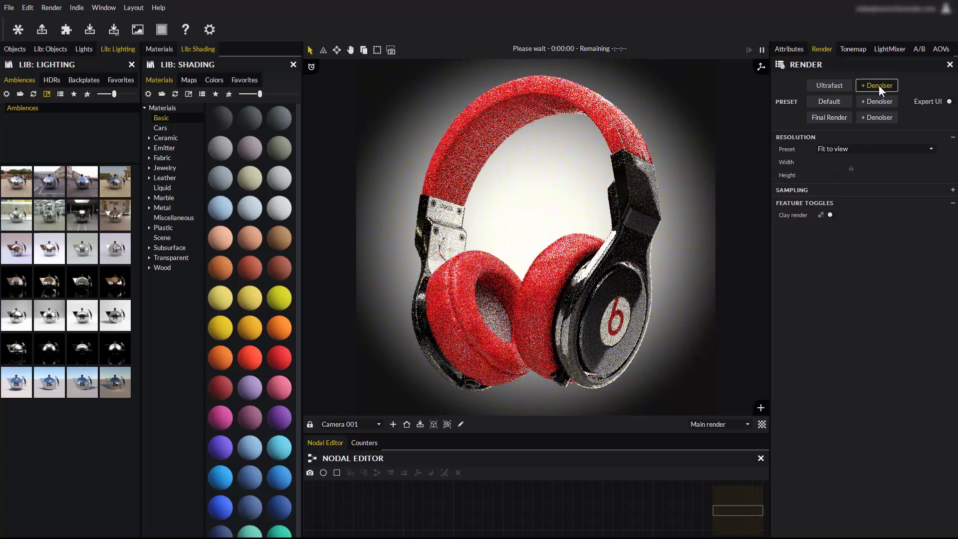
click(526, 210)
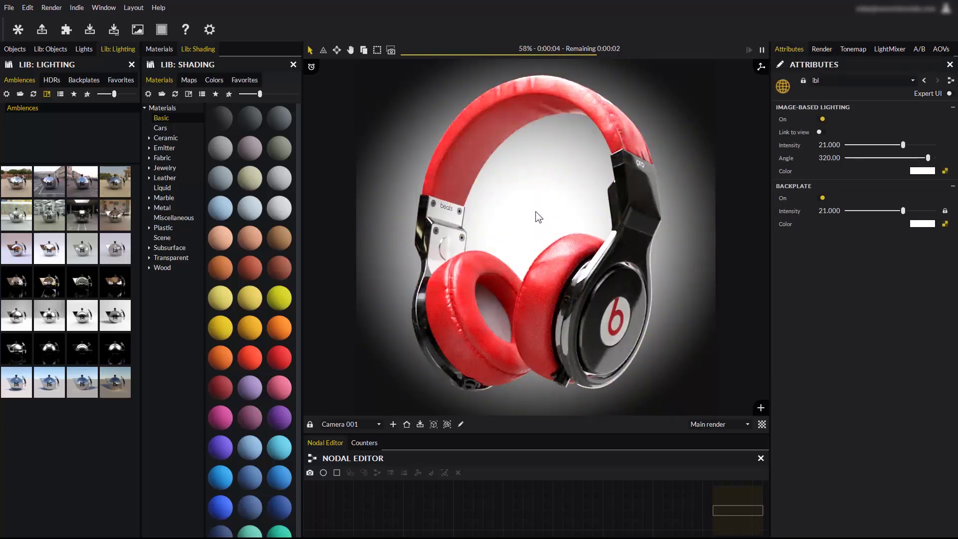
Add the Tonemap and A/B panels from the Window menu and show Tonemap.
key(ctrl+Return)
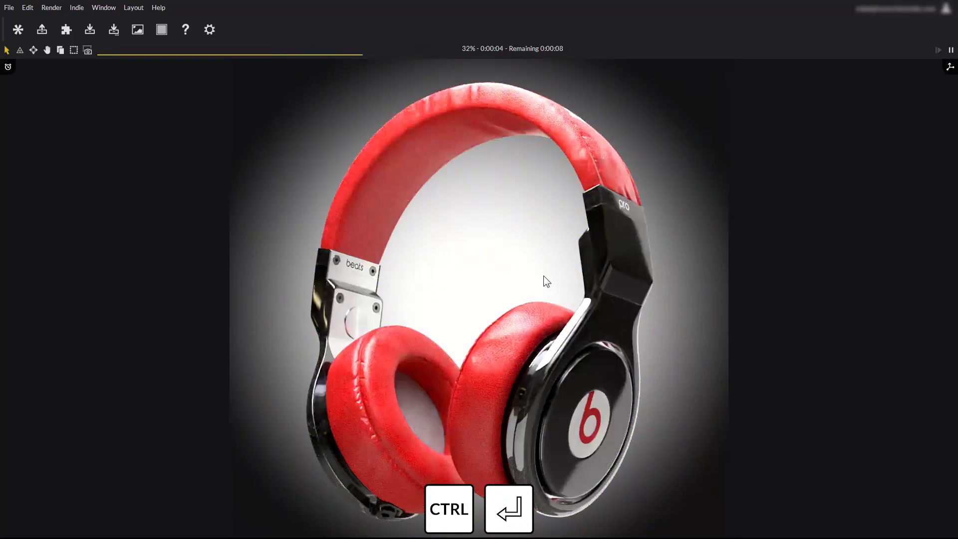
key(ctrl+Return)
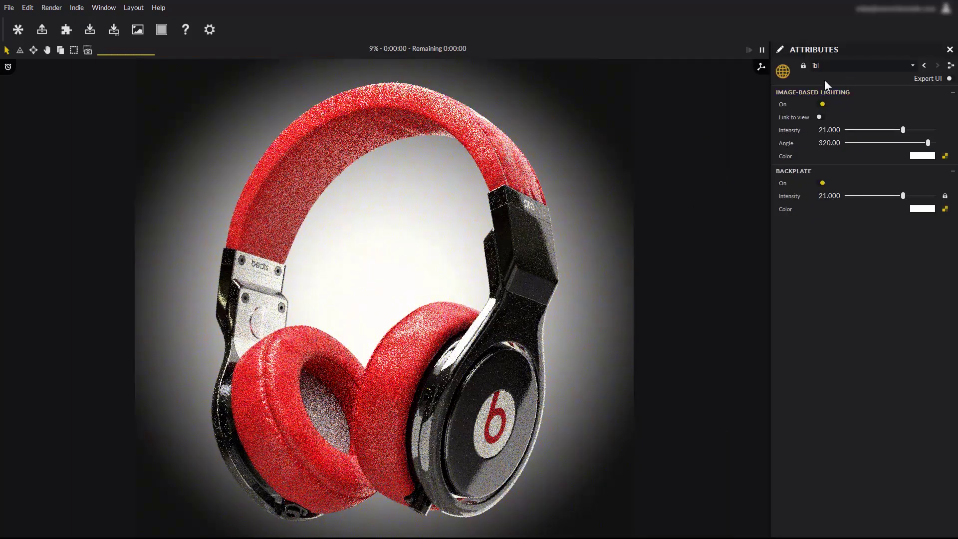
click(97, 9)
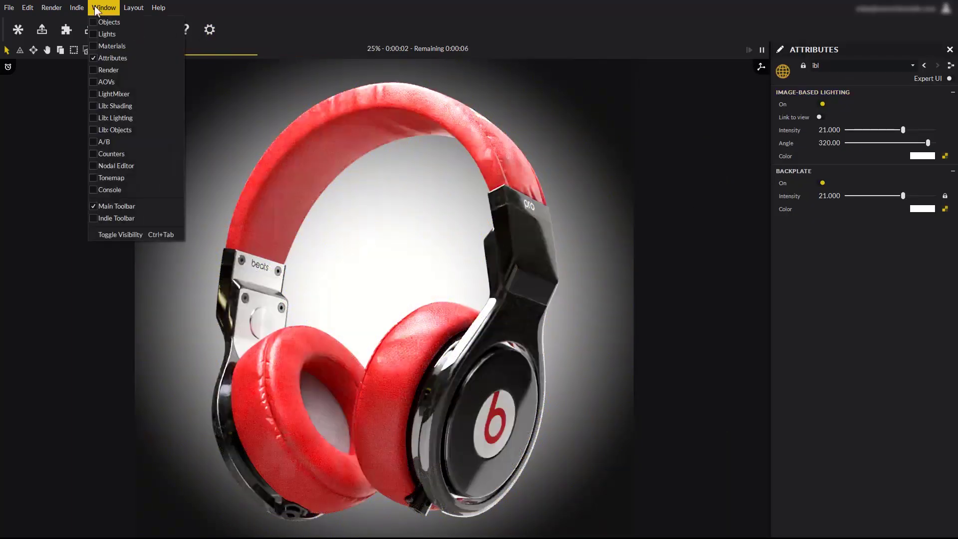
click(102, 176)
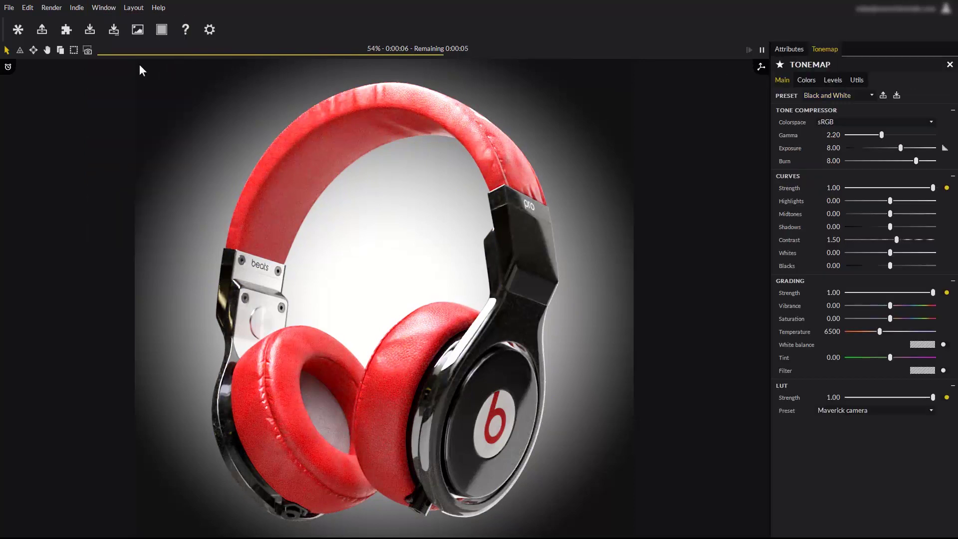
click(102, 8)
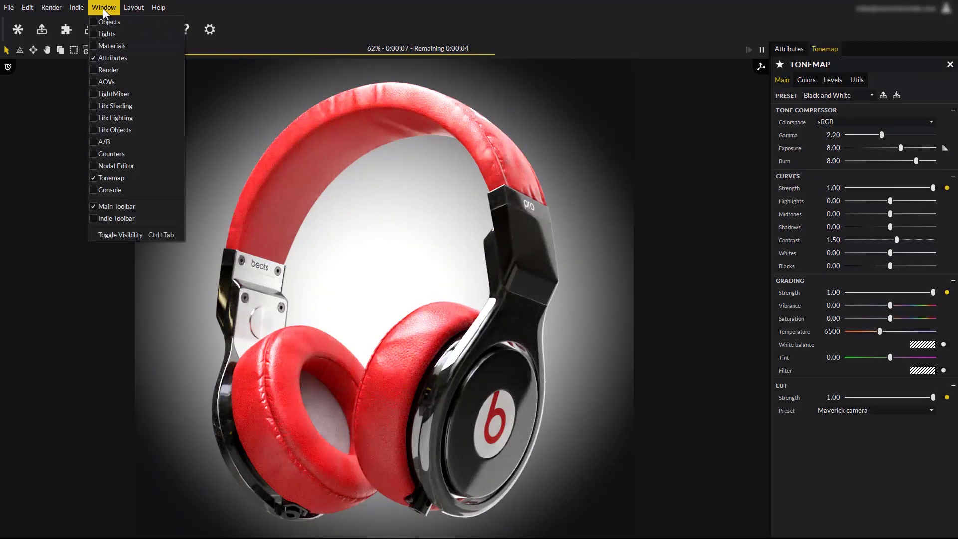
click(103, 143)
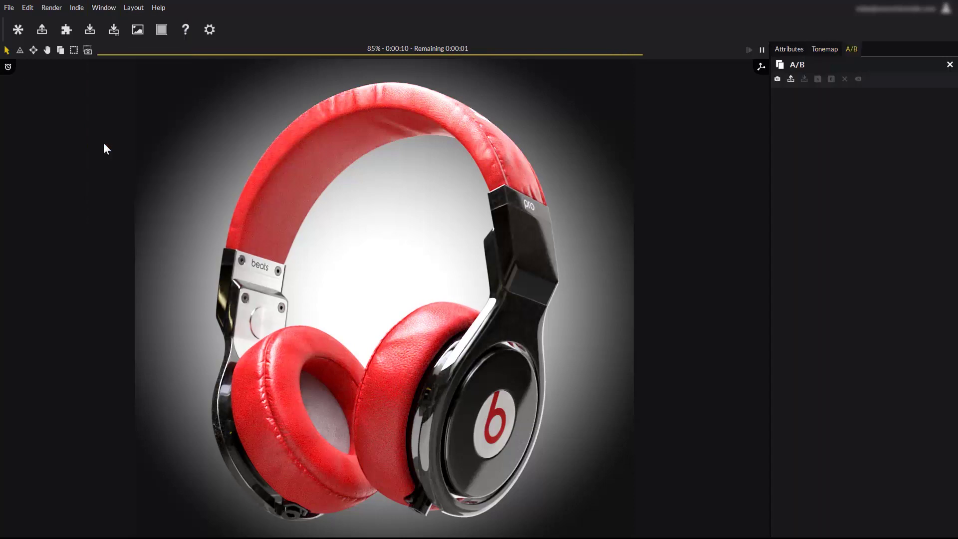
click(820, 48)
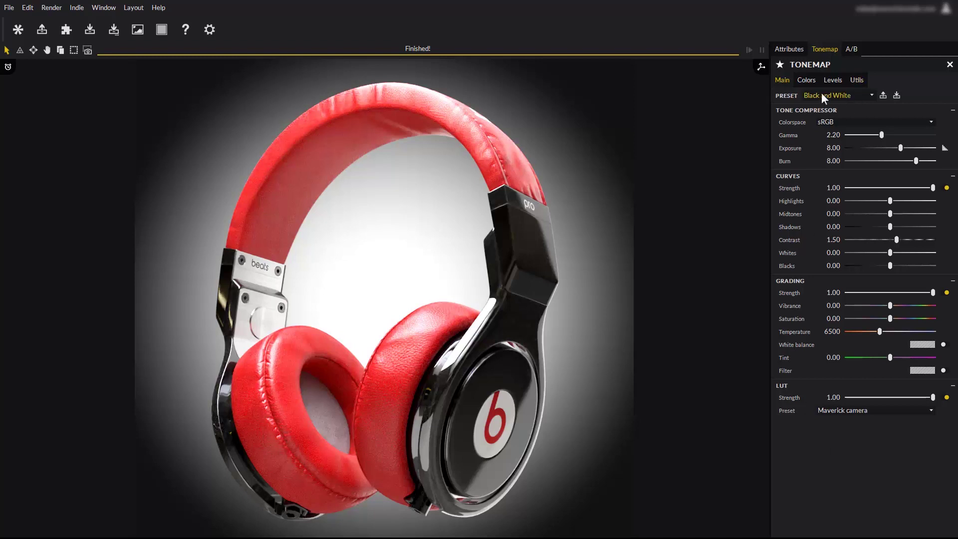
Try the Black and White, Default, High Contrast and Low Contrast tonemap presets.
click(838, 94)
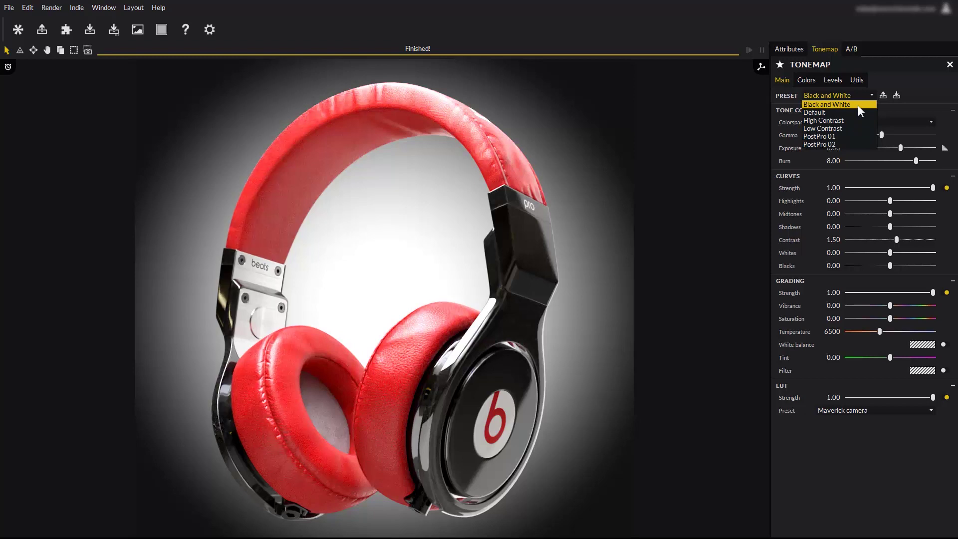
click(834, 104)
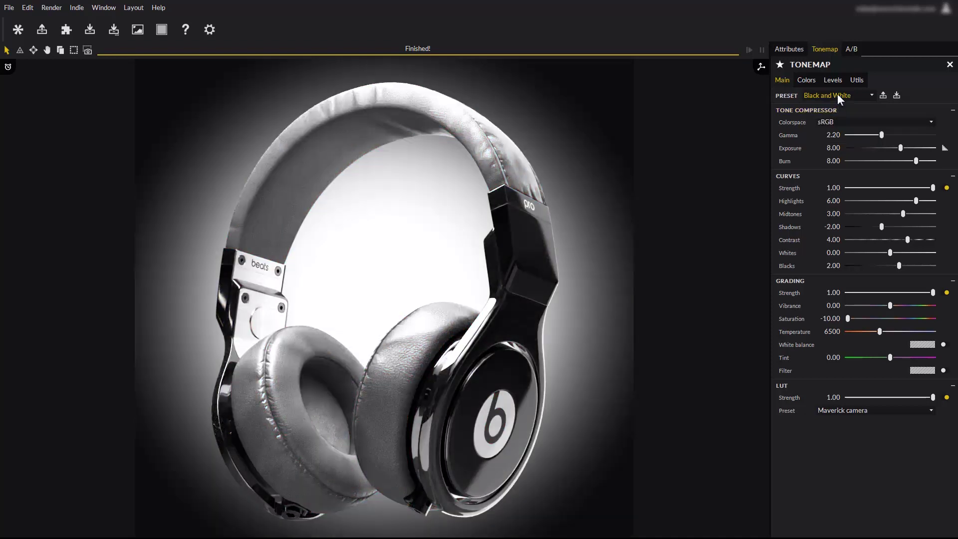
click(837, 94)
click(829, 112)
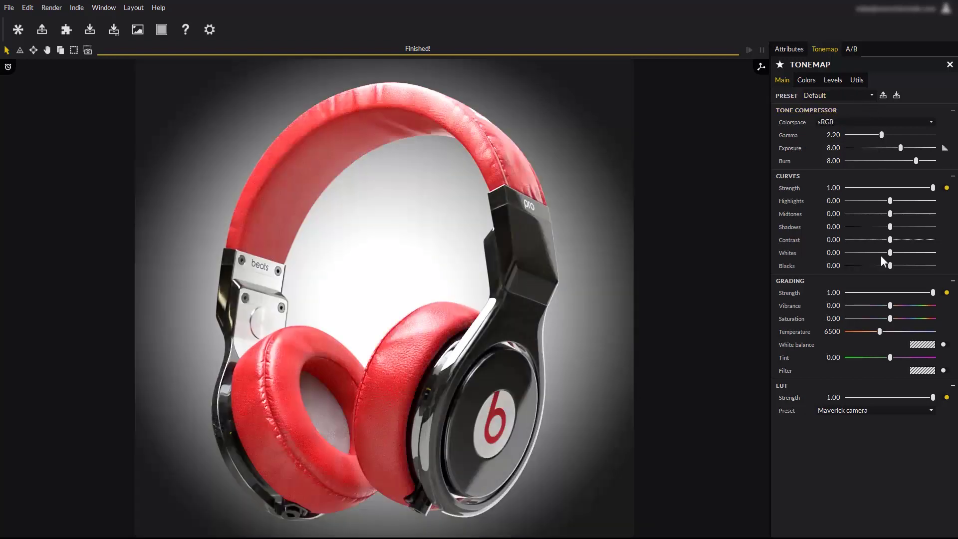
click(834, 95)
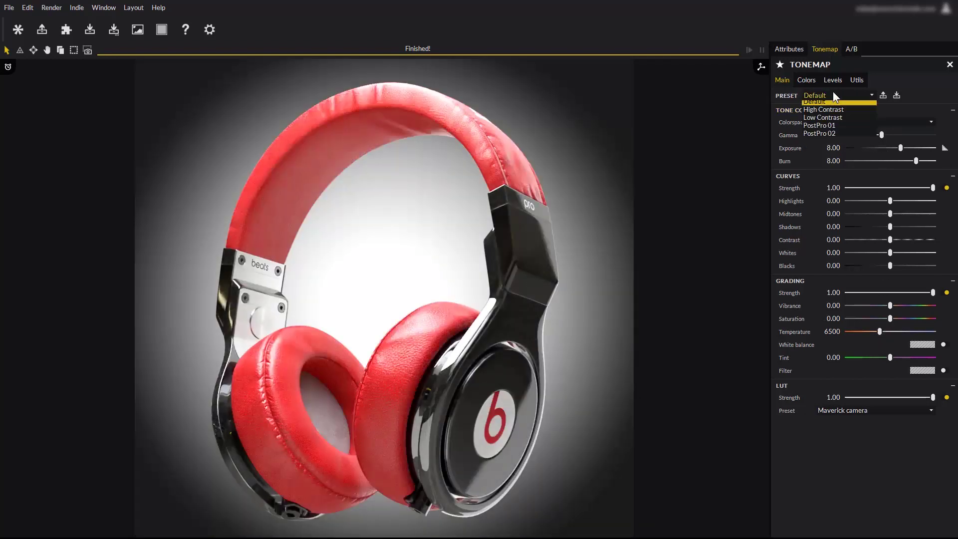
click(830, 120)
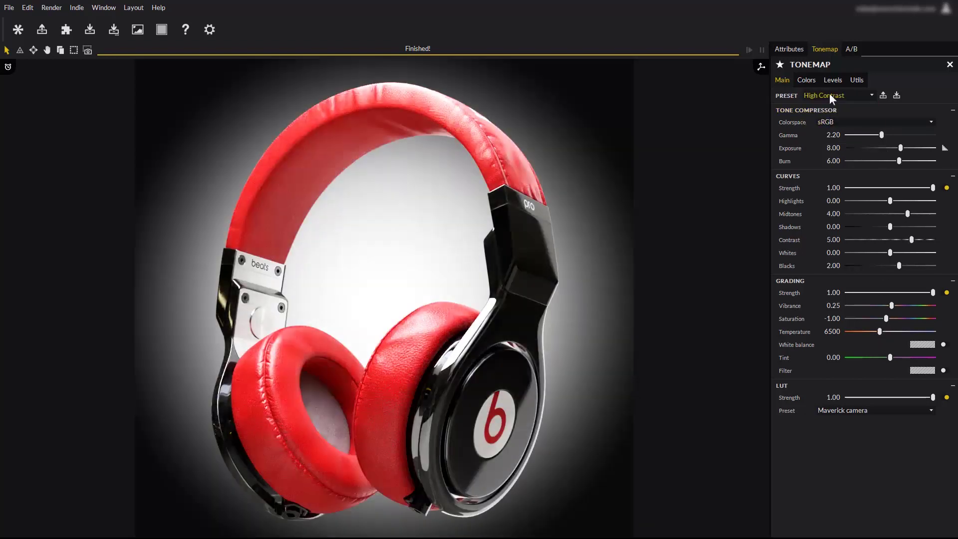
click(829, 94)
click(833, 130)
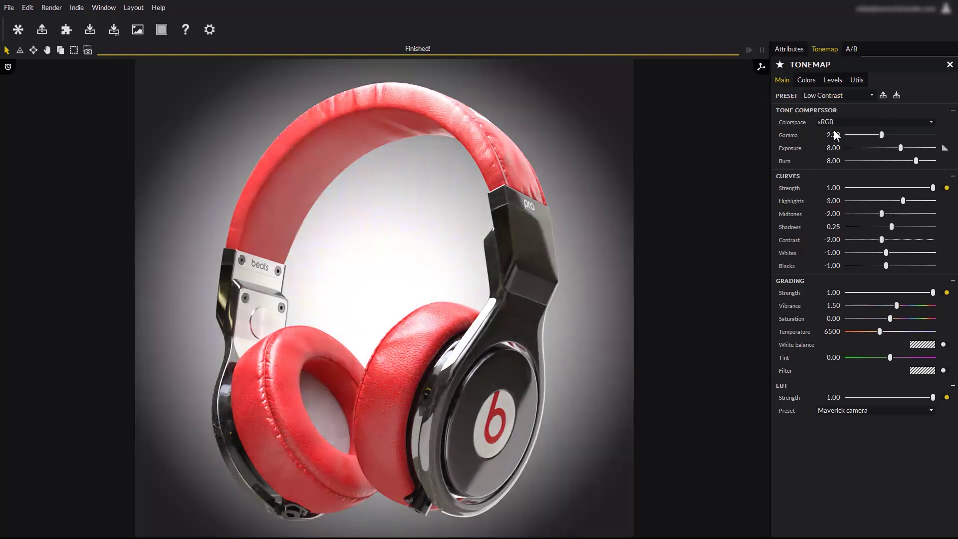
Try the PostPro 01 and PostPro 02 presets, then return to Default.
click(823, 93)
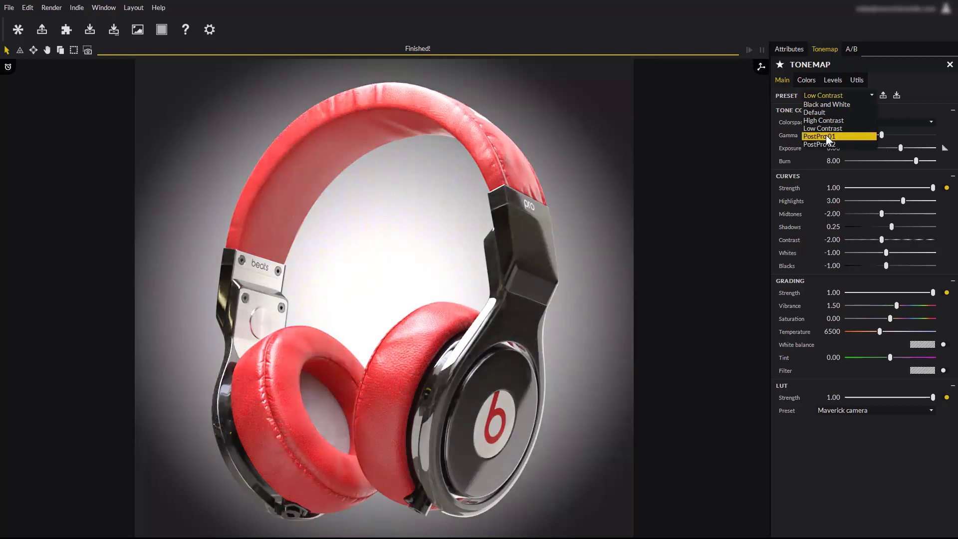
click(825, 135)
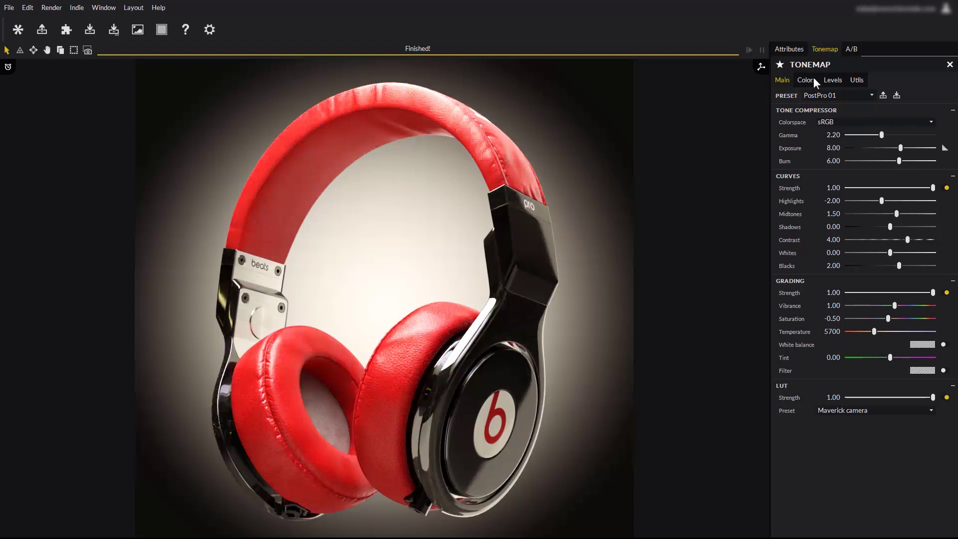
click(824, 95)
click(825, 142)
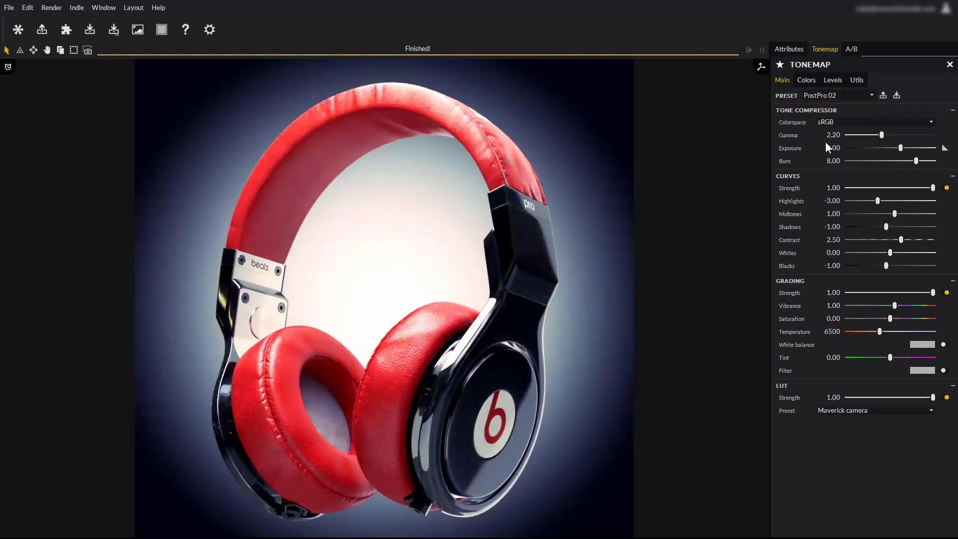
click(827, 96)
click(819, 110)
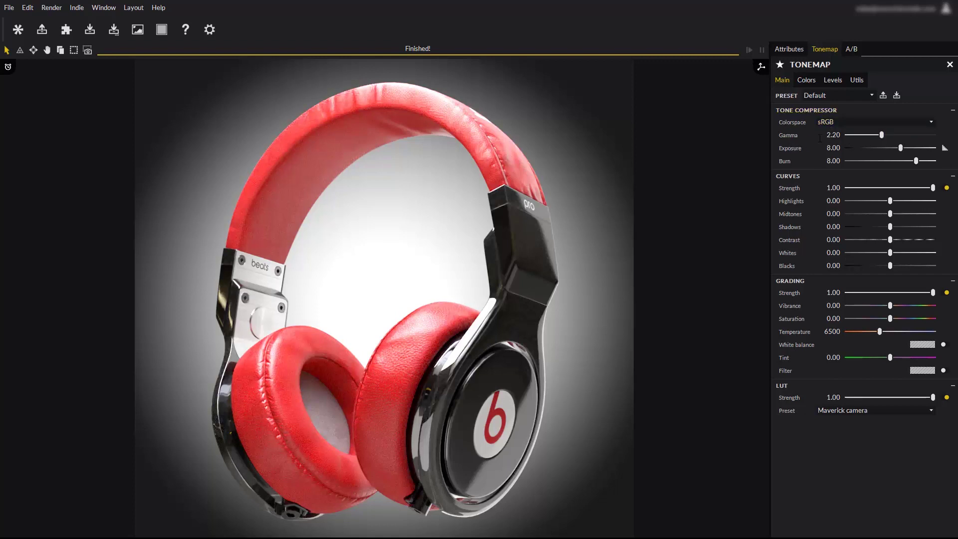
click(836, 122)
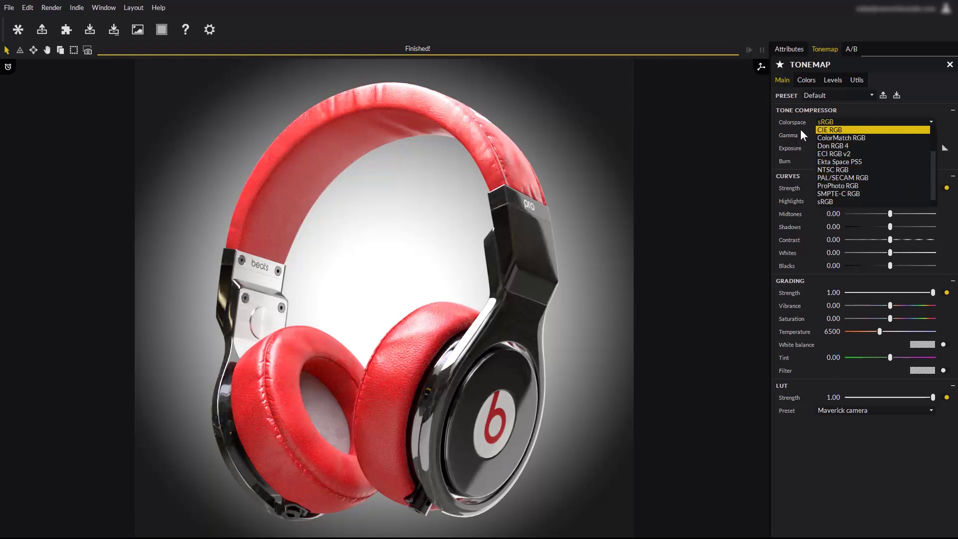
click(831, 202)
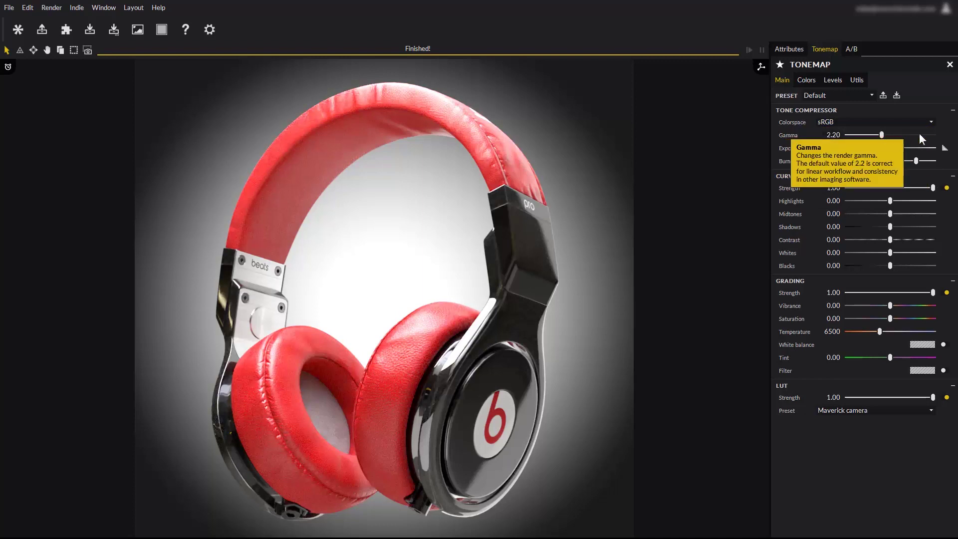
drag(881, 138, 881, 138)
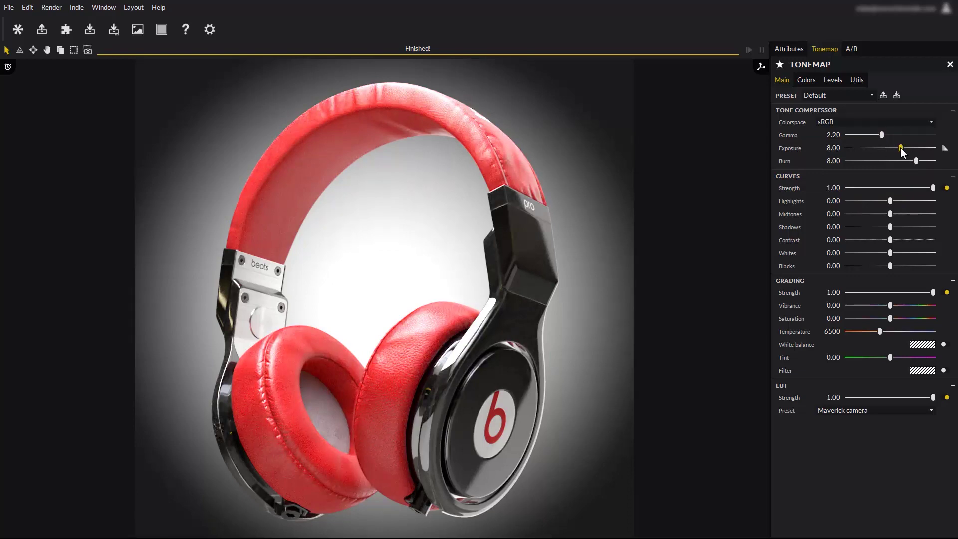
mouse_move(900, 148)
mouse_down()
mouse_move(891, 148)
mouse_move(899, 145)
mouse_up()
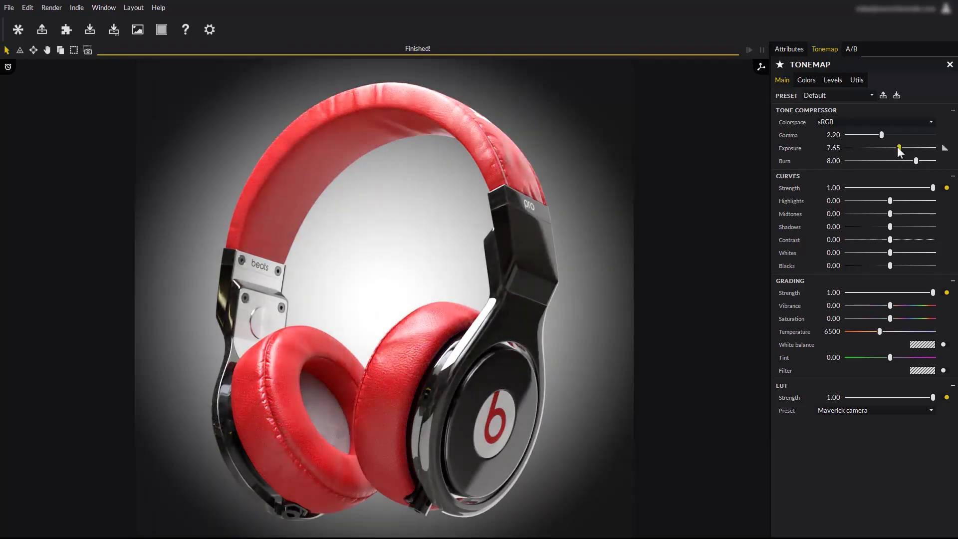
double_click(897, 146)
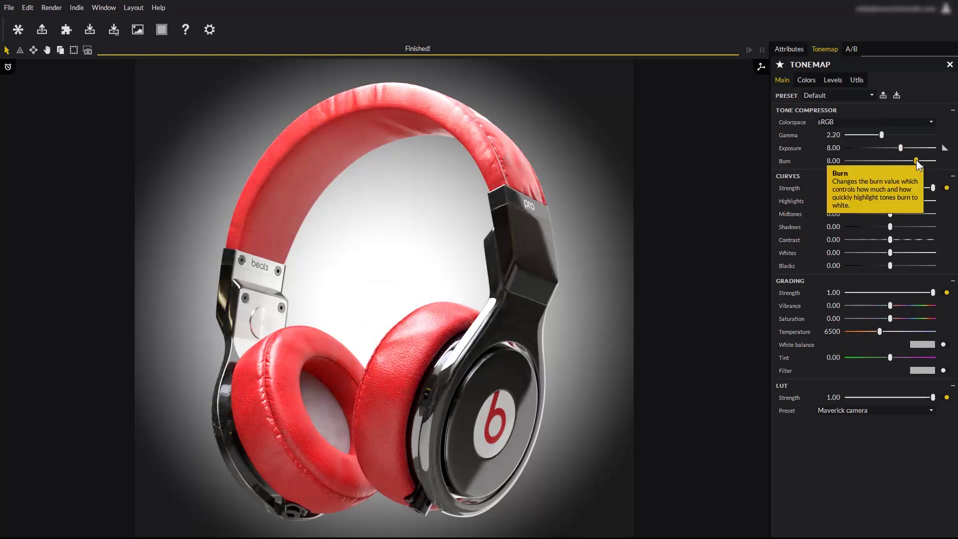
mouse_move(915, 159)
mouse_down()
mouse_move(824, 172)
mouse_move(945, 176)
mouse_move(881, 174)
mouse_up()
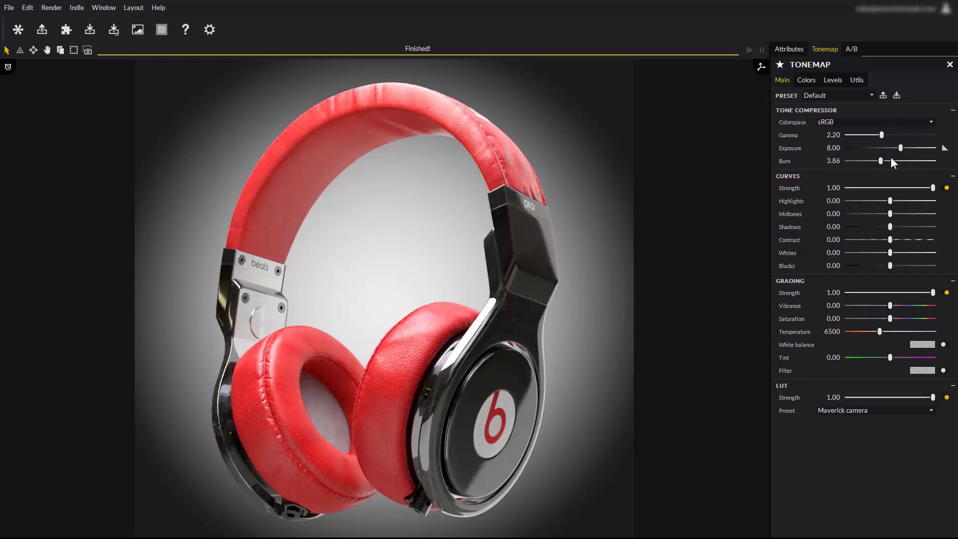
Reset Burn to 8.00 and set Contrast 3.10, Shadows 0.99, Whites -3.45, Blacks 2.63.
drag(880, 160, 916, 160)
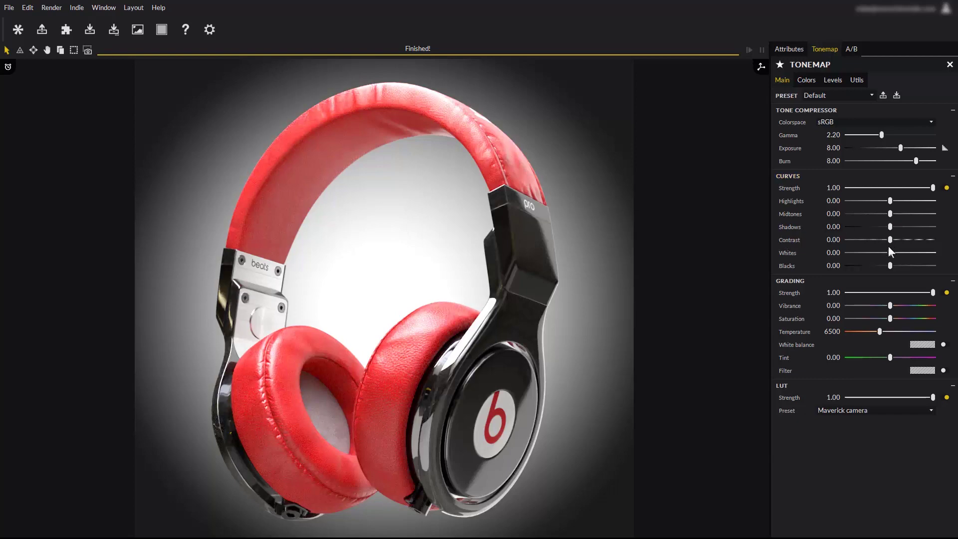
drag(890, 240, 902, 245)
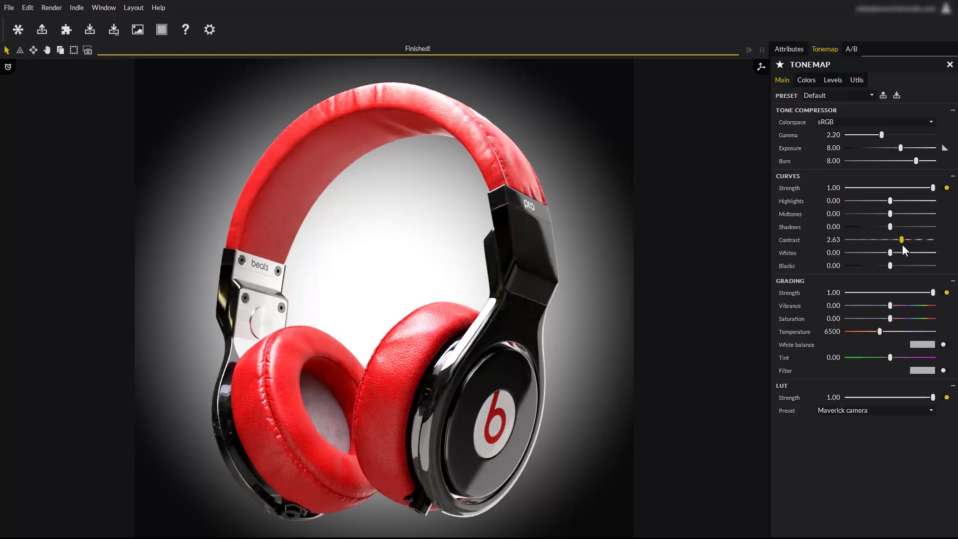
click(903, 240)
click(904, 239)
mouse_move(890, 227)
mouse_down()
mouse_move(862, 229)
mouse_move(903, 231)
mouse_move(882, 232)
mouse_move(894, 230)
mouse_up()
mouse_move(889, 265)
mouse_down()
mouse_move(923, 265)
mouse_move(891, 264)
mouse_move(900, 270)
mouse_move(866, 253)
mouse_move(875, 253)
mouse_up()
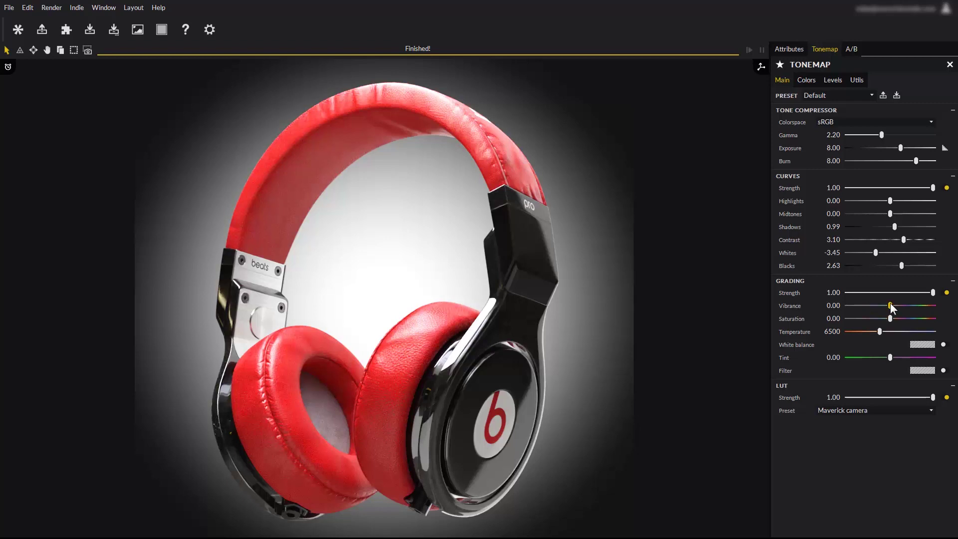
In Grading, set Vibrance to 3.45 and Saturation to 1.46.
drag(904, 303, 899, 308)
drag(883, 306, 905, 308)
drag(856, 318, 890, 371)
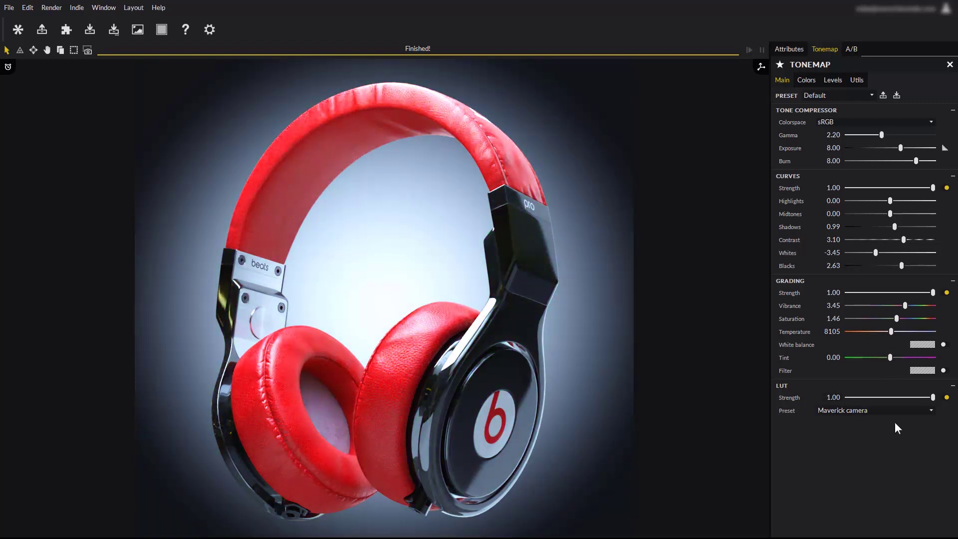
Try the Canon DSC S315 #3, Ektachrome 100 and F250 LUTs, settling on Portra 160v.
click(855, 410)
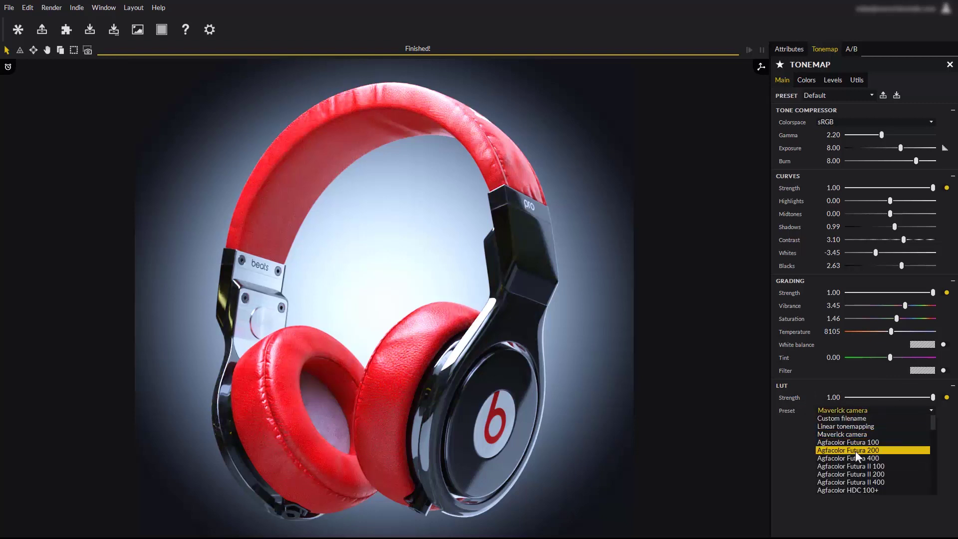
scroll(861, 451, down, 5)
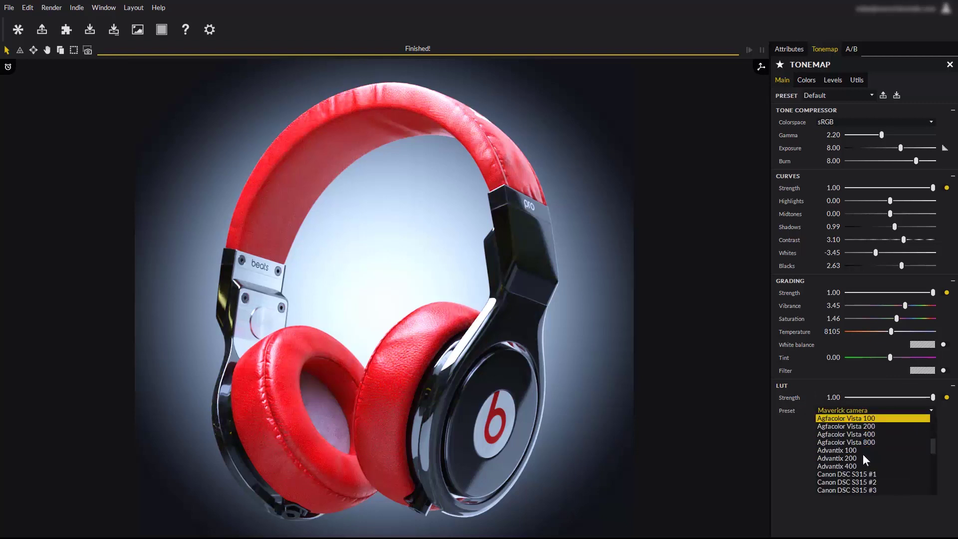
click(848, 450)
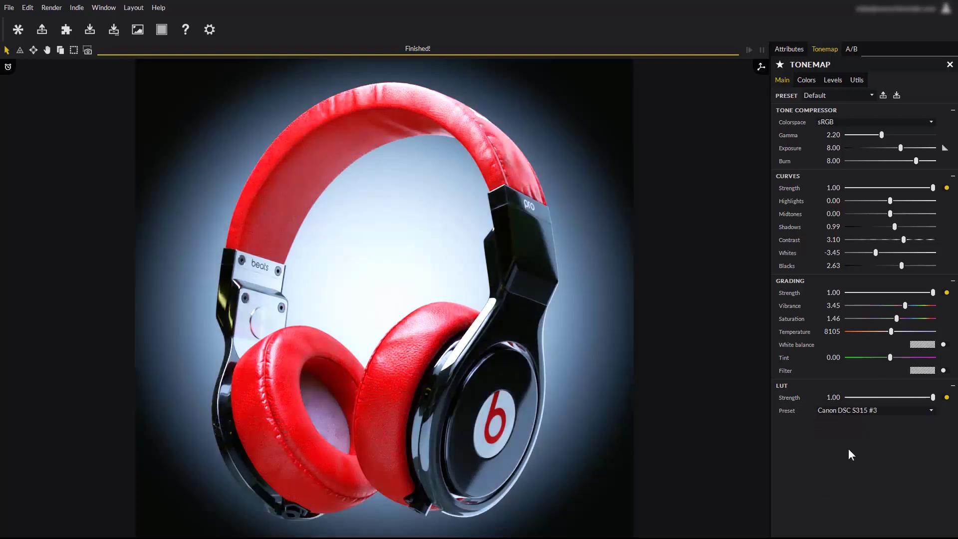
click(846, 415)
click(842, 473)
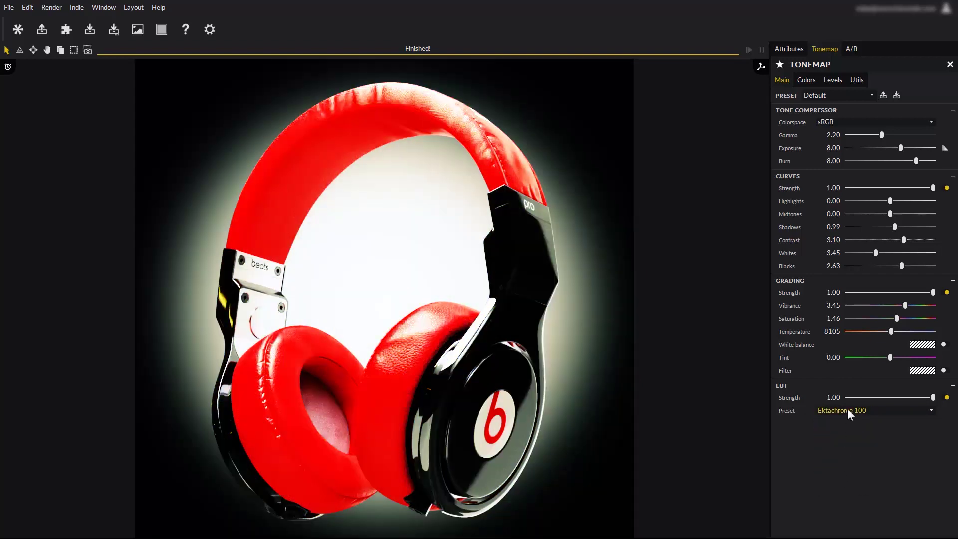
click(847, 409)
scroll(846, 459, down, 2)
click(843, 460)
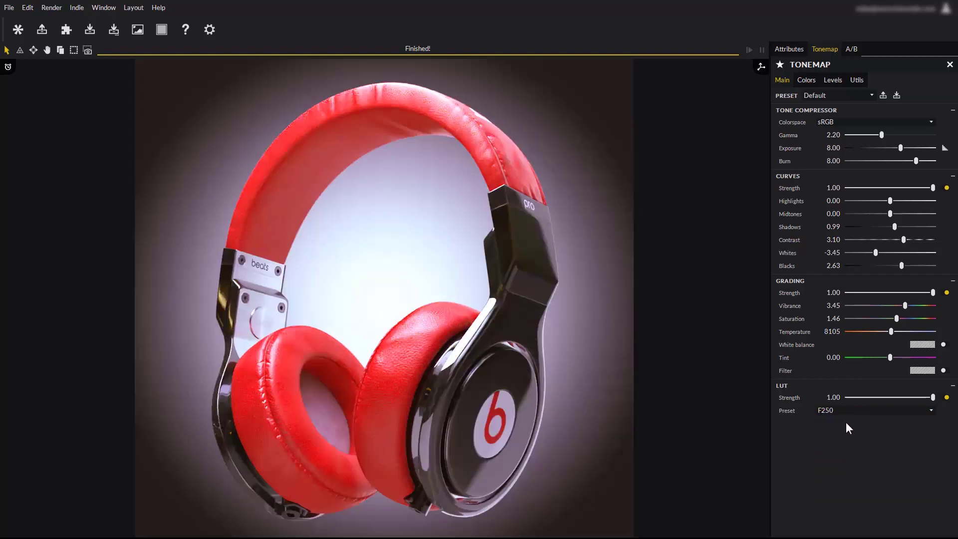
click(845, 414)
scroll(843, 448, down, 2)
click(839, 466)
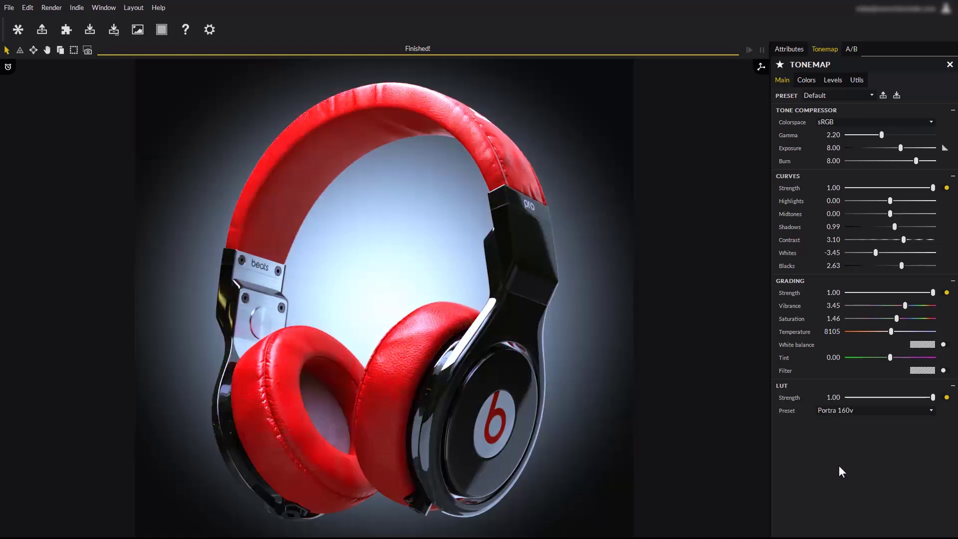
In Tonemap Colors, enable Hue and shift Reds to 6.02, turning the headphones orange.
click(806, 80)
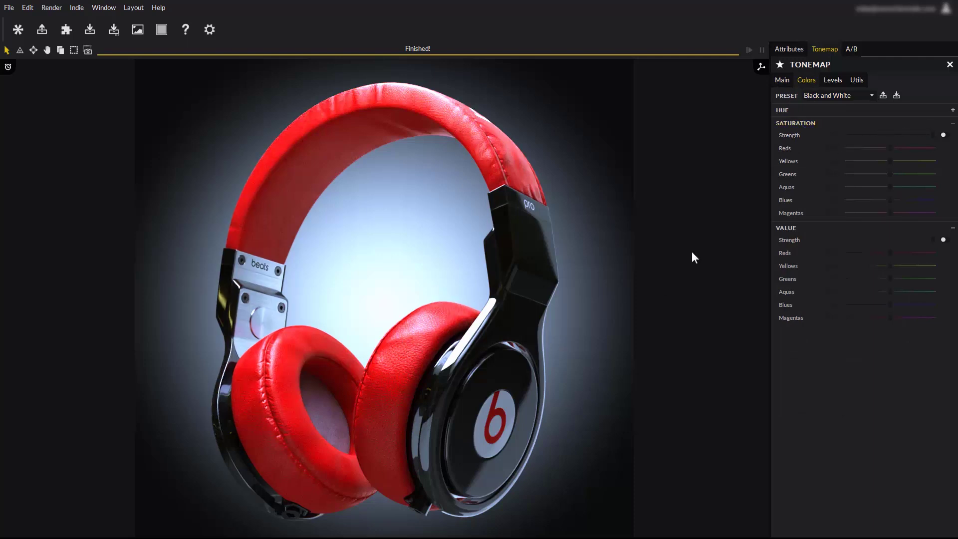
click(924, 111)
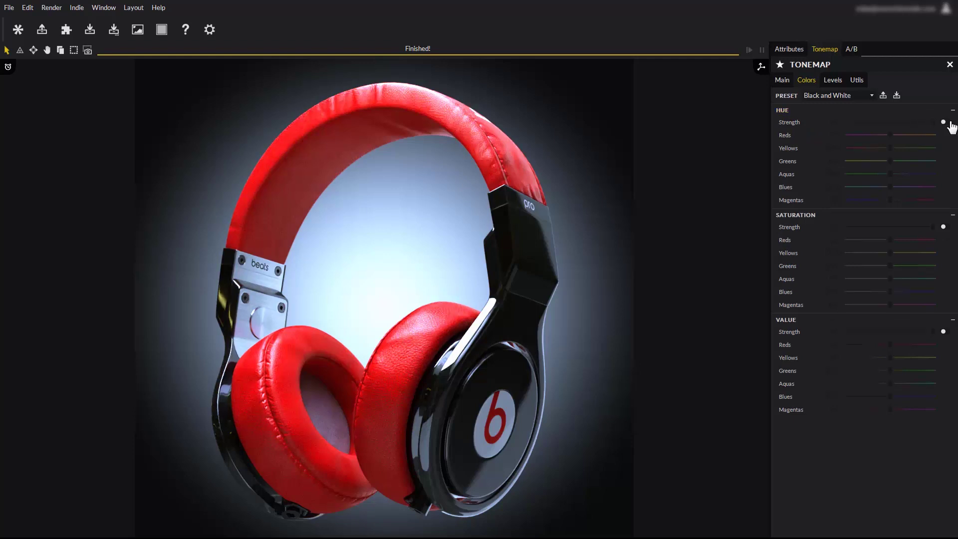
click(946, 122)
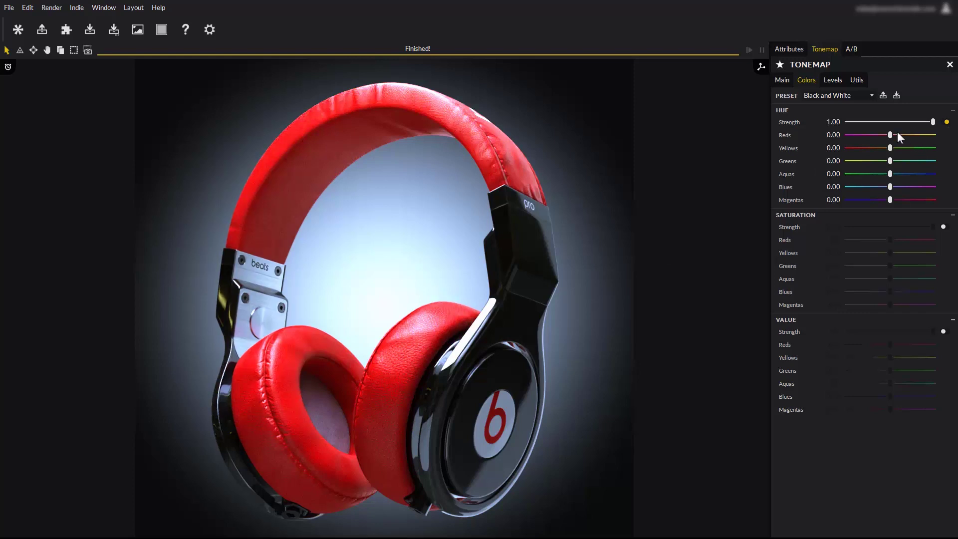
drag(890, 133, 870, 139)
drag(901, 151, 917, 156)
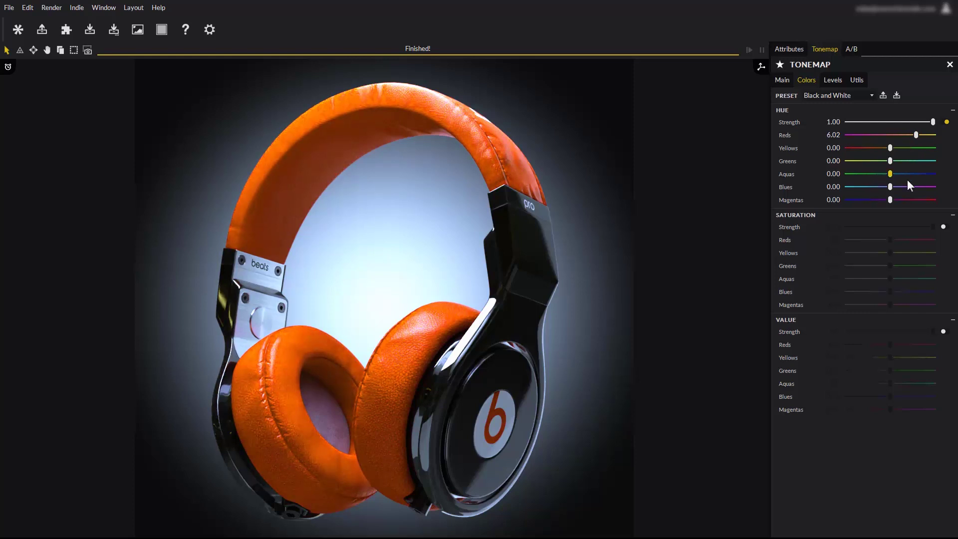
Enable Saturation and Value, set red saturation to -0.99, darken the reds, and show Levels.
click(948, 226)
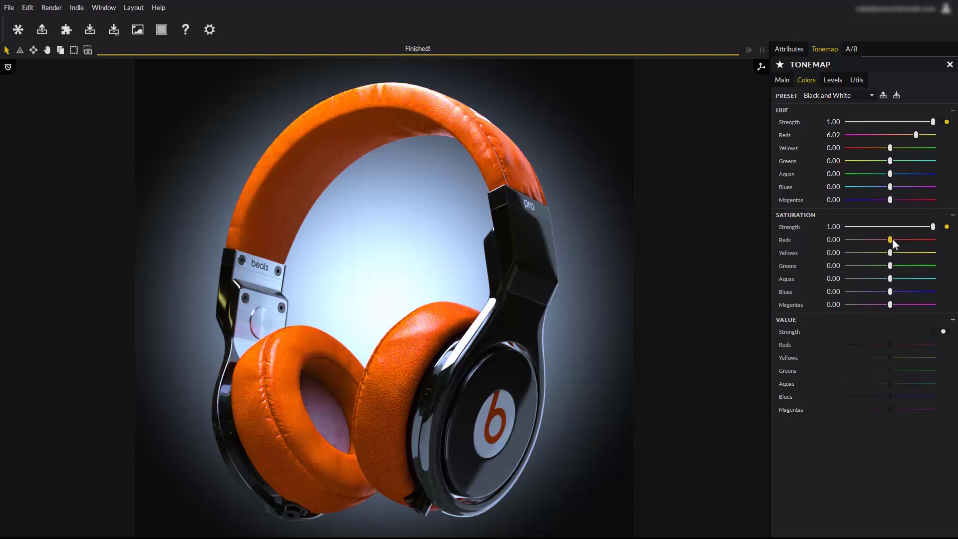
drag(892, 239, 847, 240)
click(887, 240)
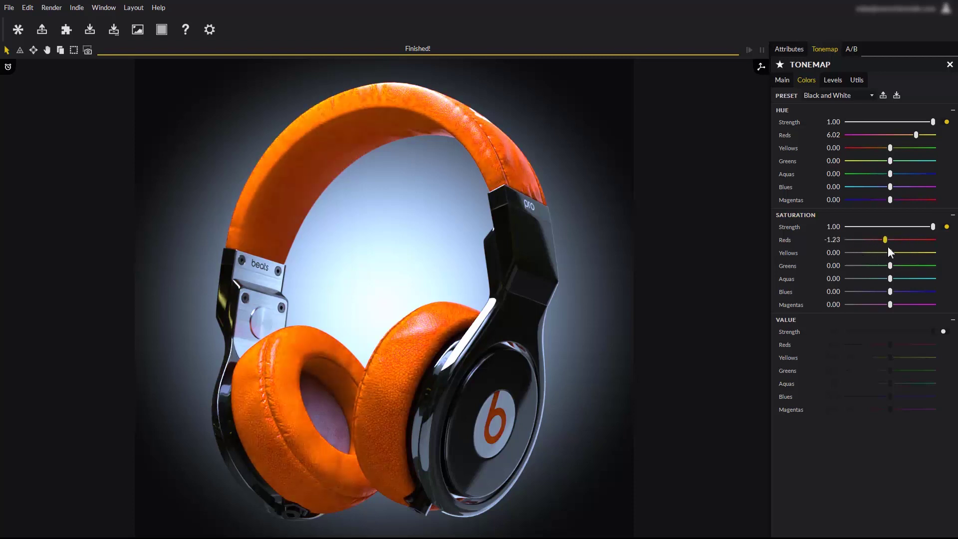
click(945, 331)
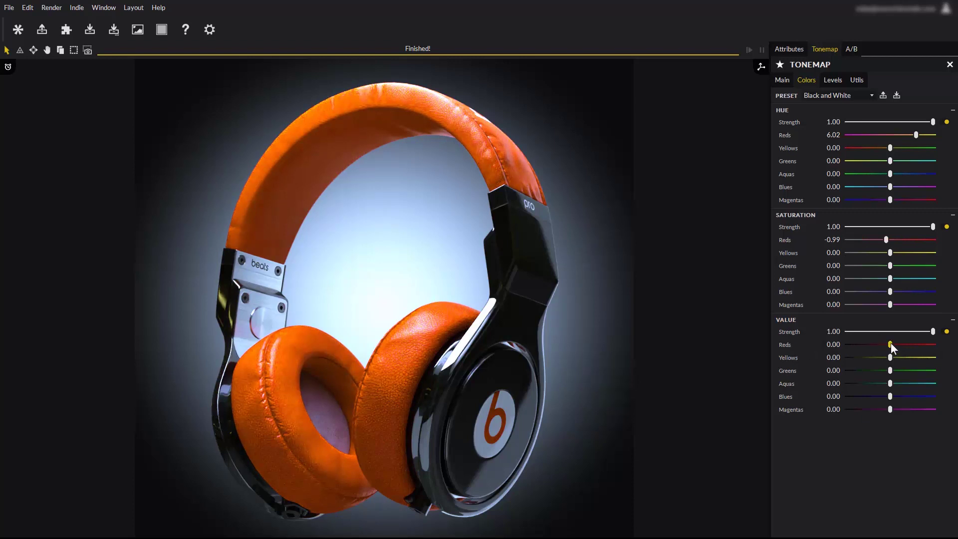
drag(890, 343, 899, 361)
click(828, 81)
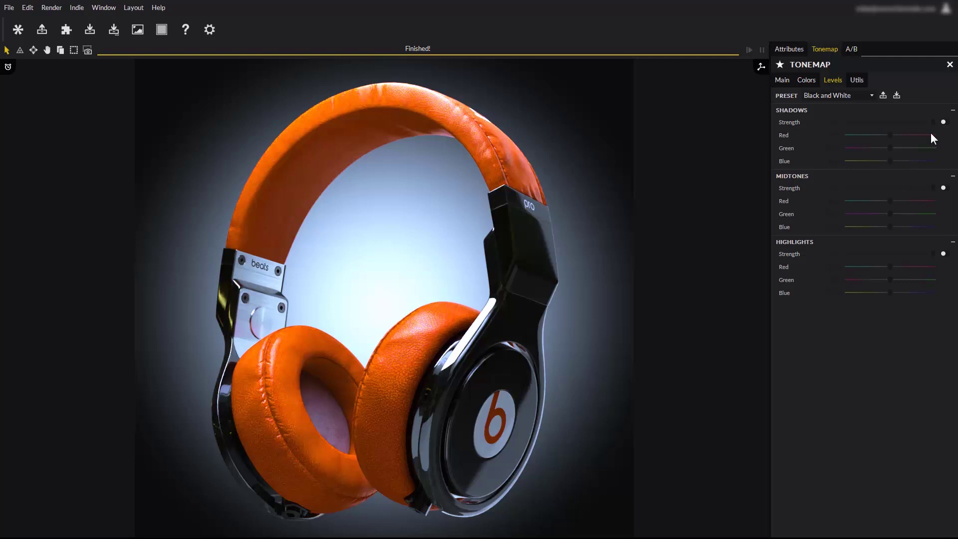
Tint shadows (Red -5.44, Blue 2.75), midtones (Green -1.70, Blue -1.11), highlights (Red 2.51, Blue -4.97).
click(943, 122)
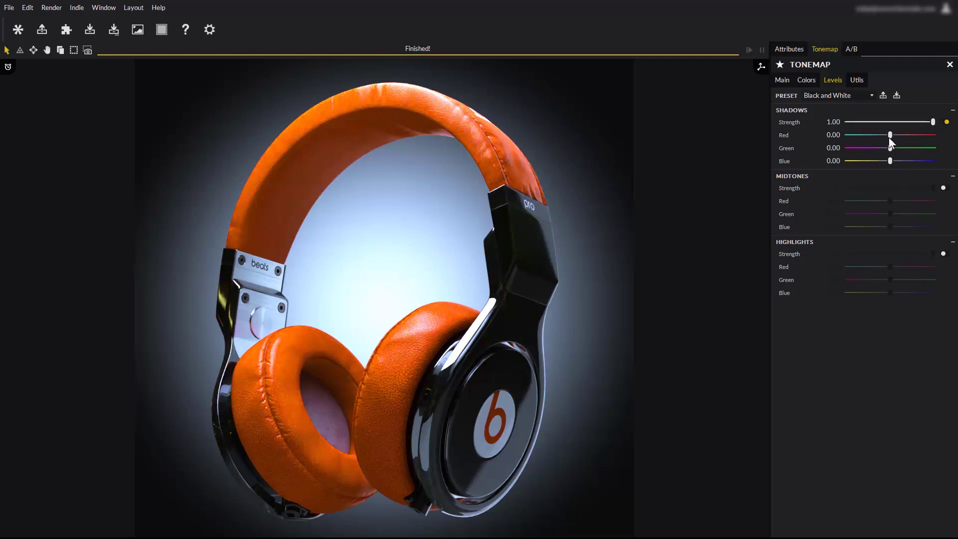
drag(890, 134, 901, 162)
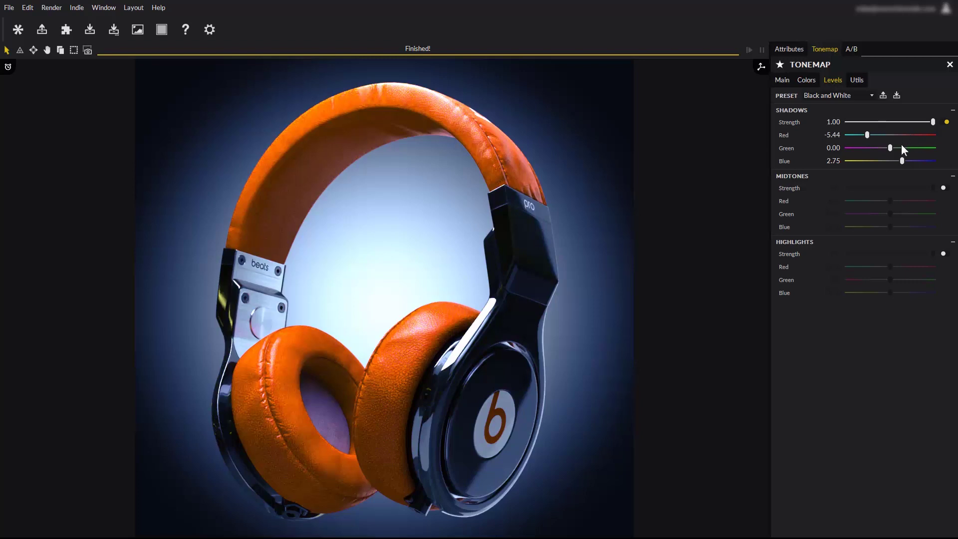
click(942, 188)
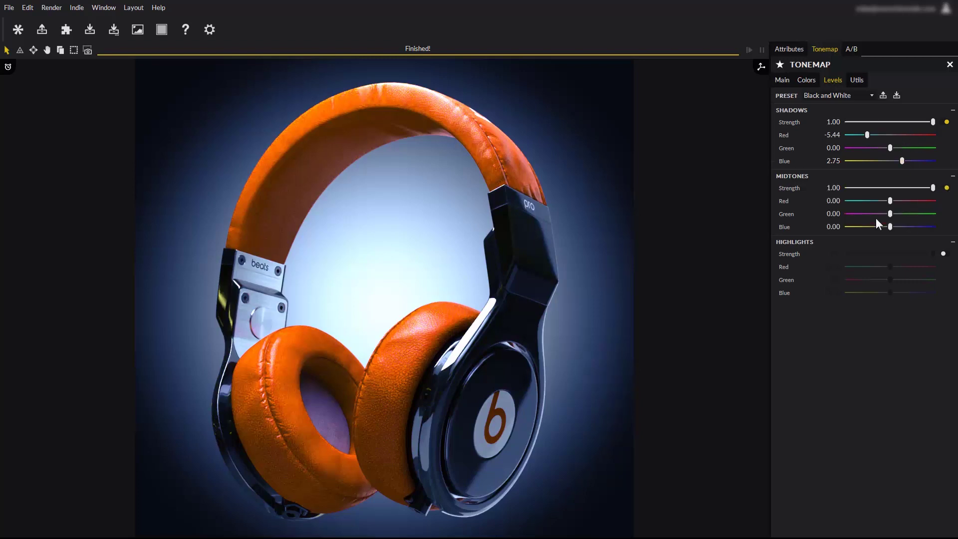
mouse_move(890, 213)
mouse_down()
mouse_move(906, 213)
mouse_move(882, 218)
mouse_move(887, 230)
mouse_up()
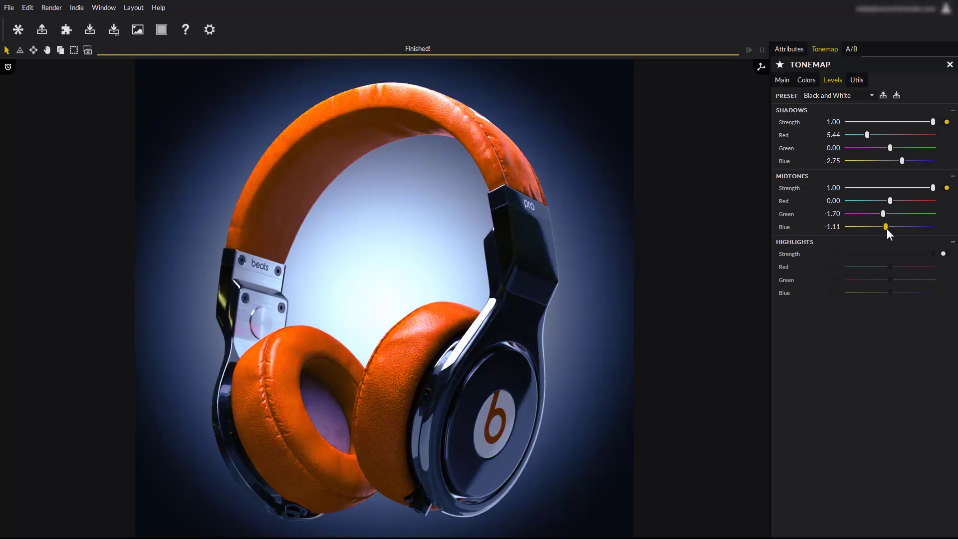
click(943, 254)
drag(887, 294, 901, 265)
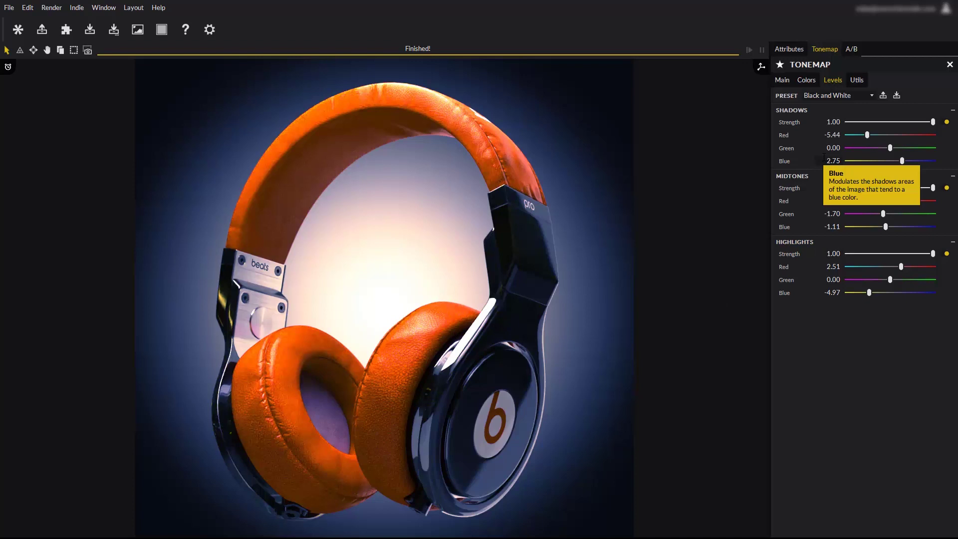
Show the Tonemap utilities and try Hotpixel Removal, leaving it switched off.
click(856, 79)
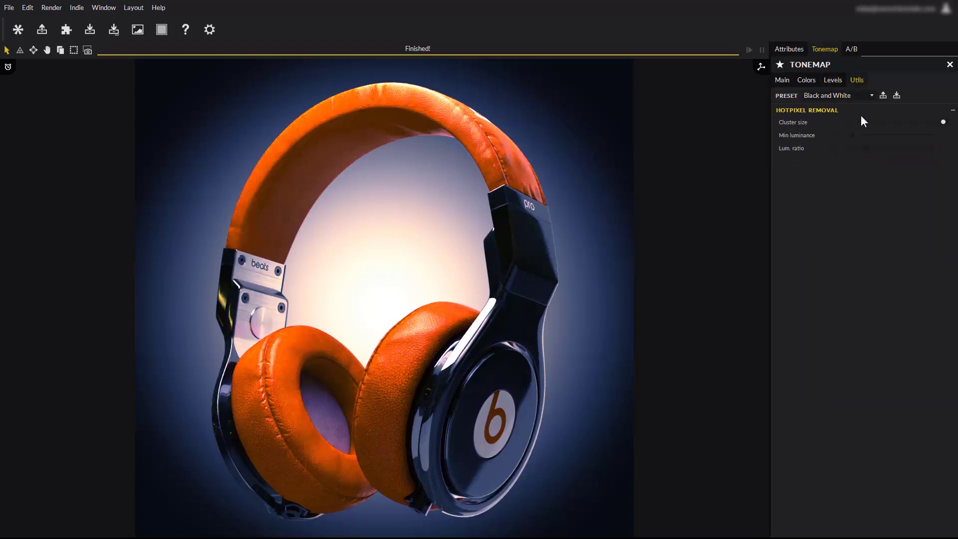
click(943, 122)
click(946, 121)
Snapshot the orange graded render, then reset the Tonemap preset to Default.
click(852, 49)
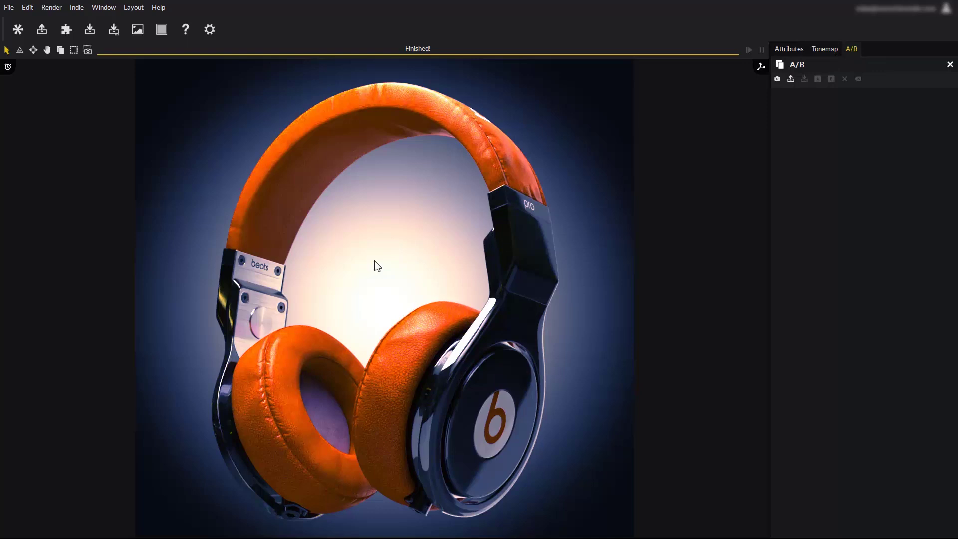
click(777, 79)
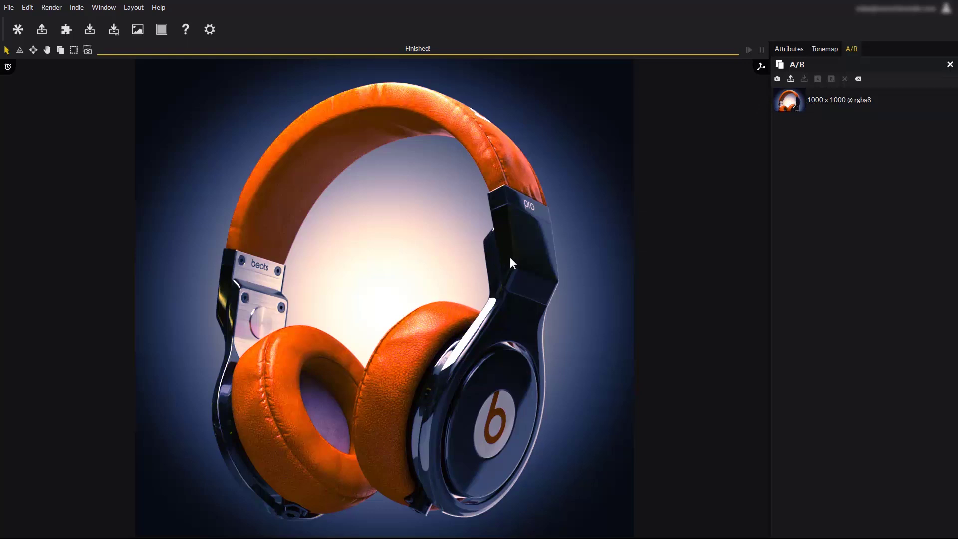
click(826, 49)
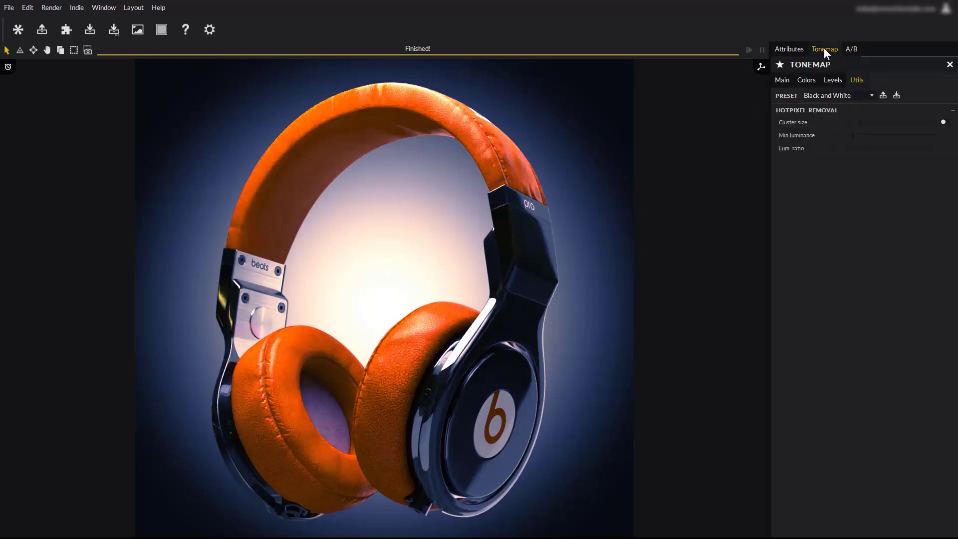
click(782, 81)
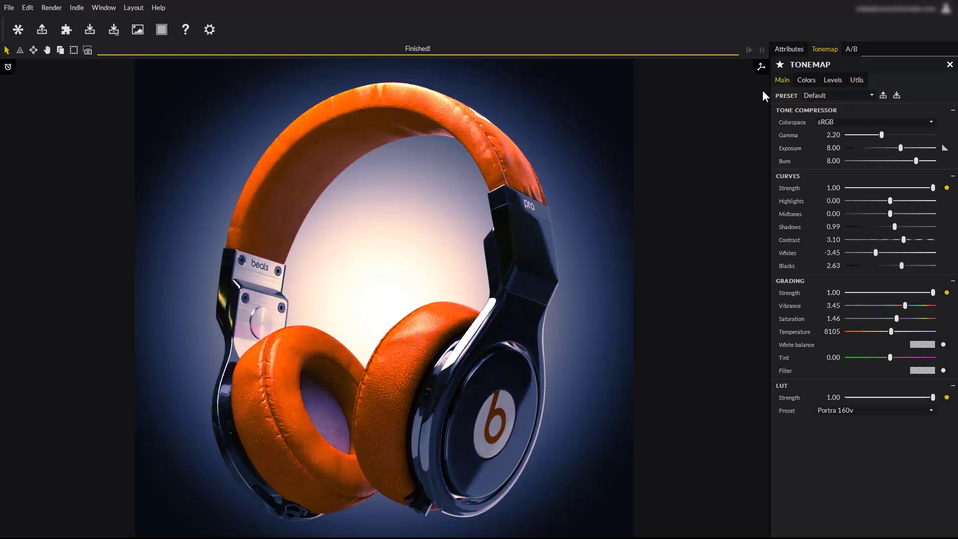
click(824, 95)
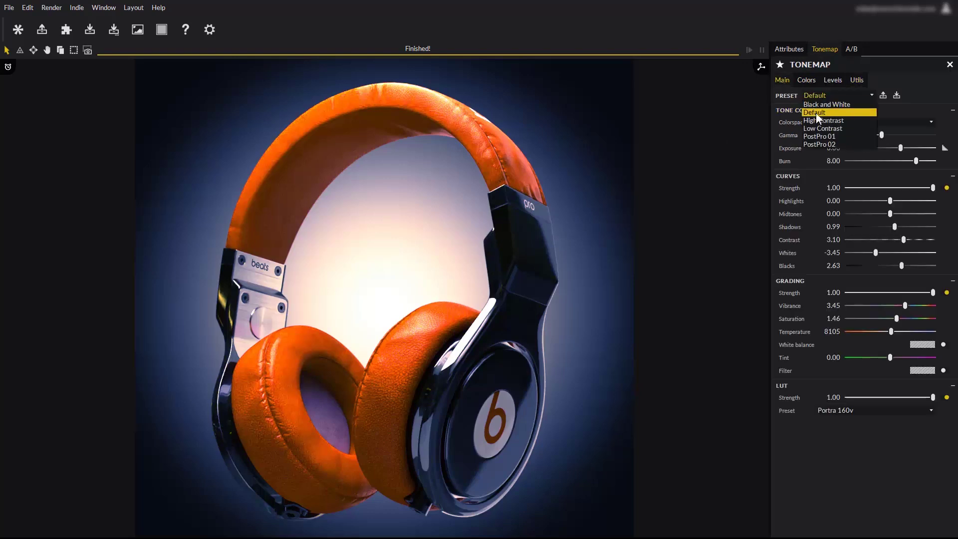
click(815, 113)
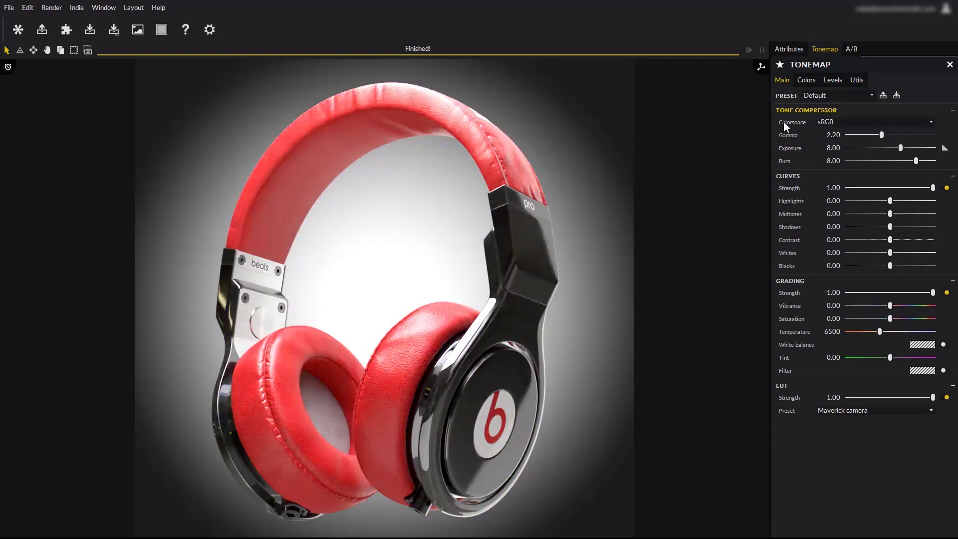
Snapshot the default red render and assign the orange snapshot as A and the default snapshot as B.
click(850, 50)
click(777, 79)
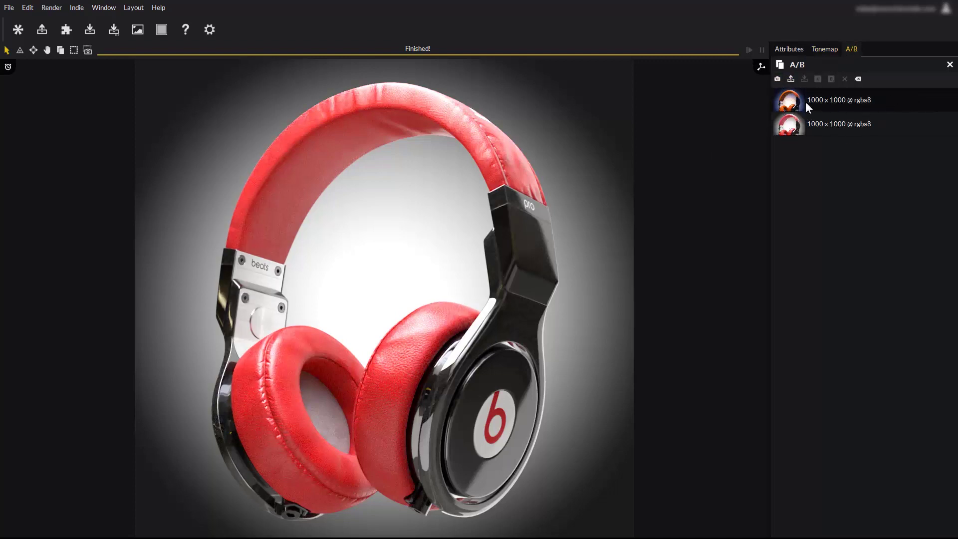
click(783, 102)
click(818, 79)
click(831, 78)
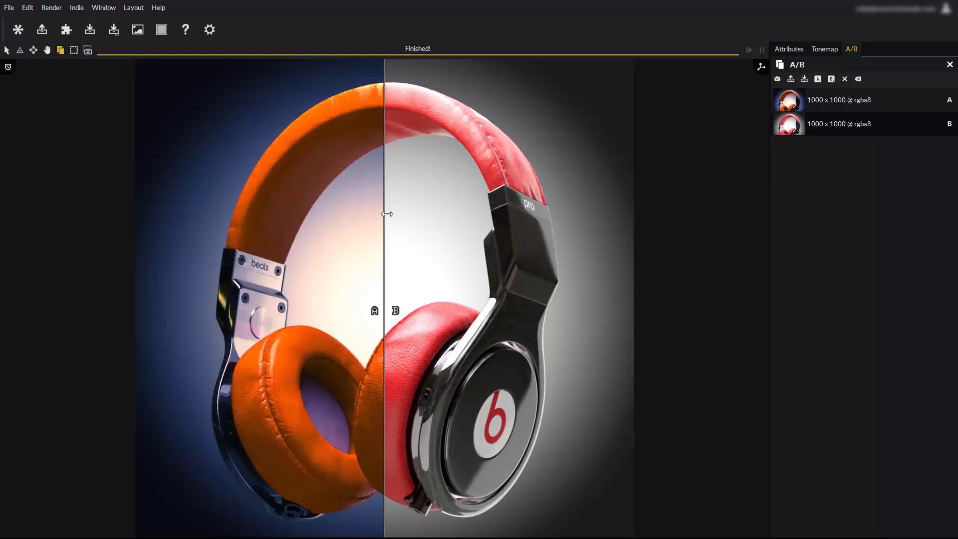
Slide the A/B split across the headphones to compare orange and red, then exit compare mode.
drag(387, 213, 644, 242)
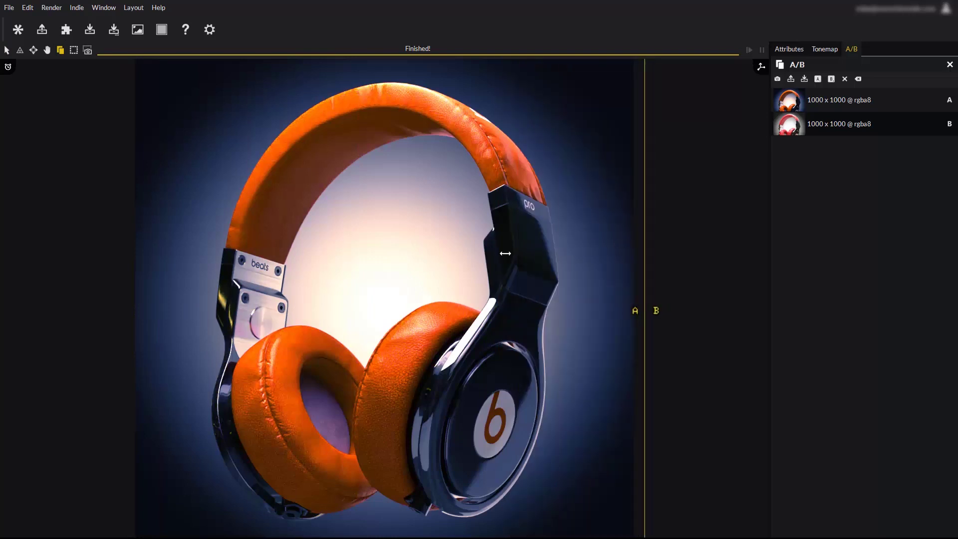
drag(506, 254, 696, 259)
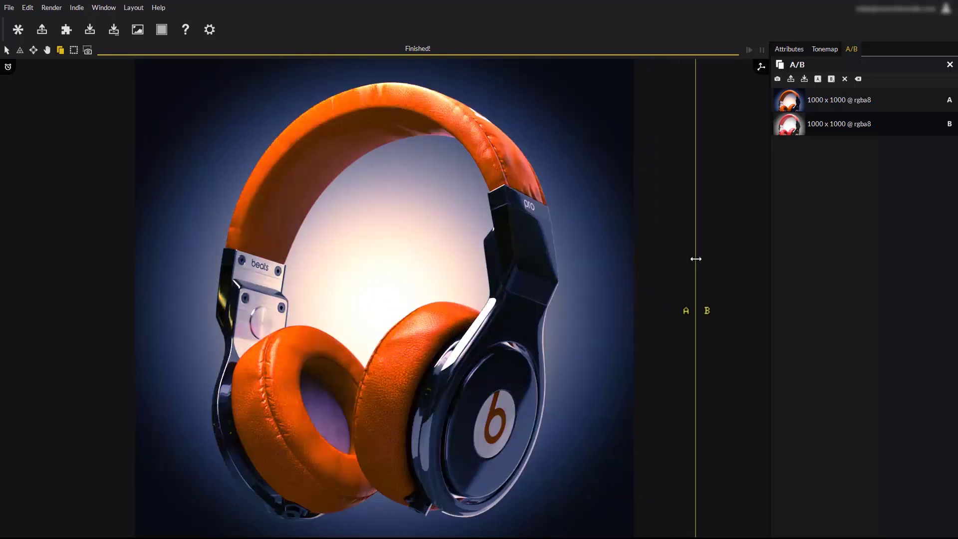
drag(695, 259, 357, 300)
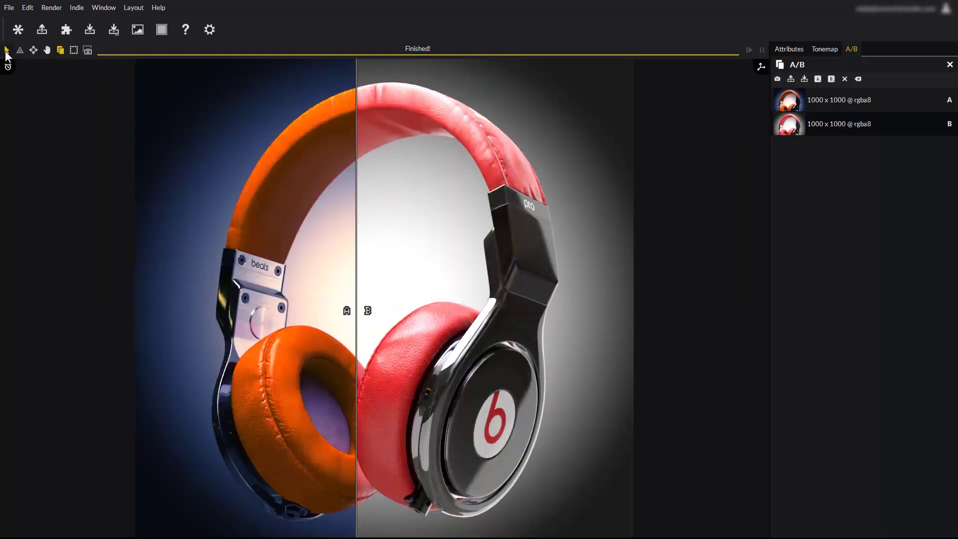
click(6, 51)
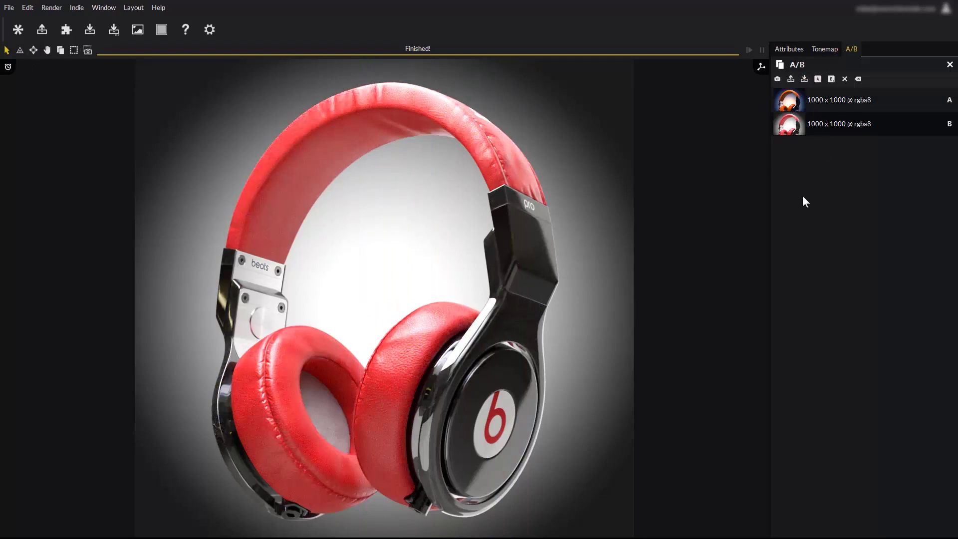
Save the default red snapshot as 01.jpg in the tonemap folder.
click(804, 79)
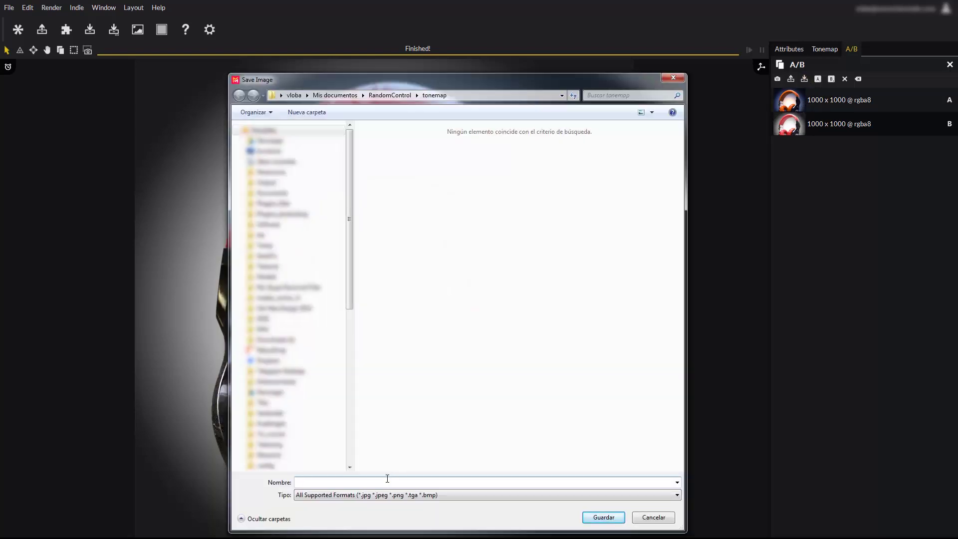
text(B)
key(Return)
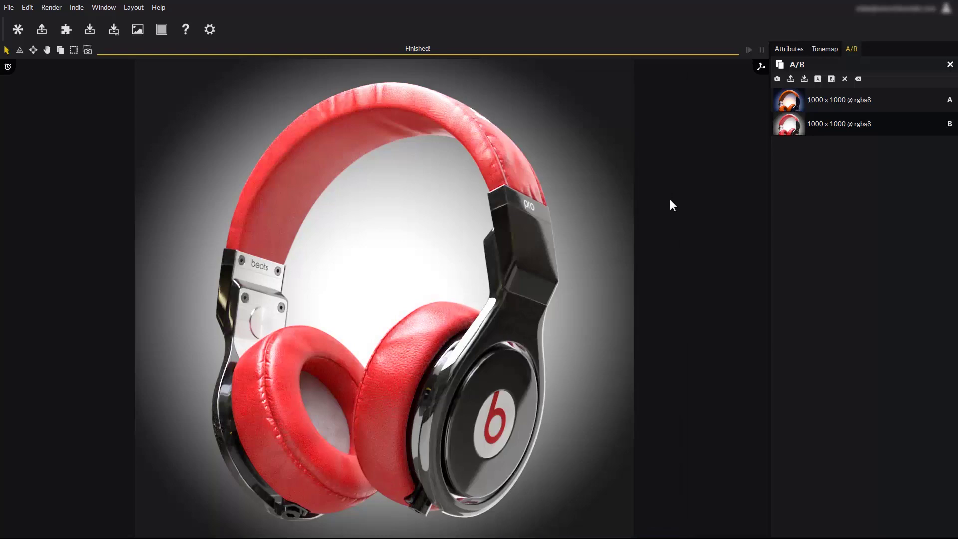
Select the orange graded snapshot and save it as 02.jpg.
click(853, 96)
click(805, 80)
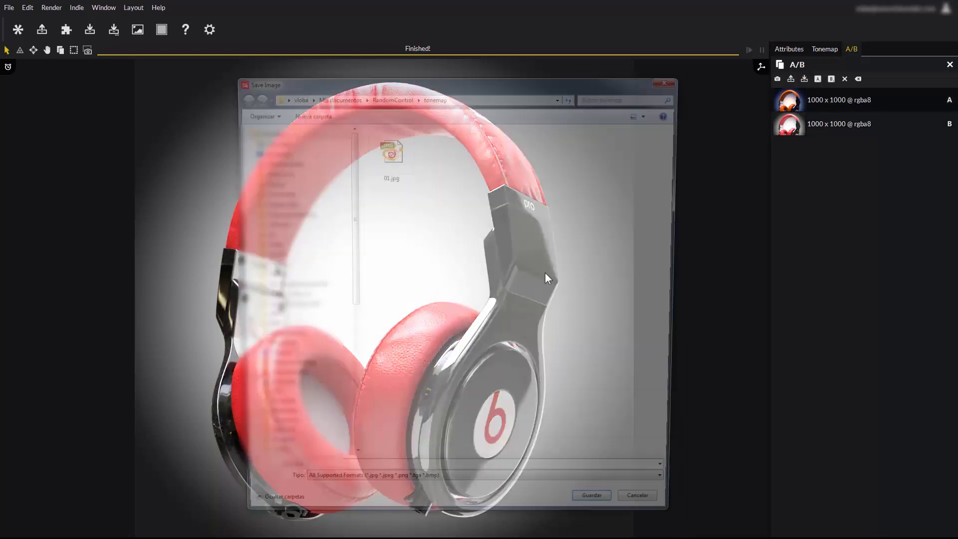
text(02)
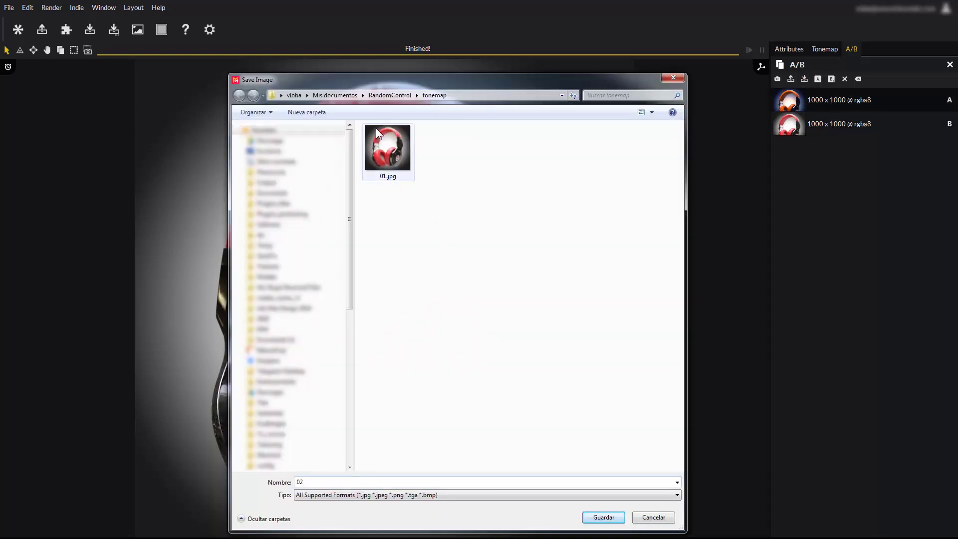
click(608, 519)
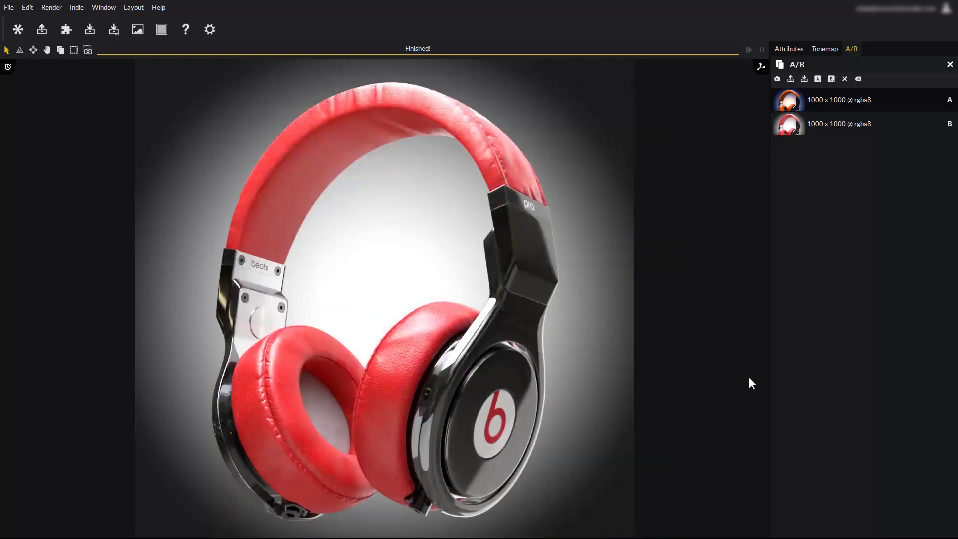
click(804, 79)
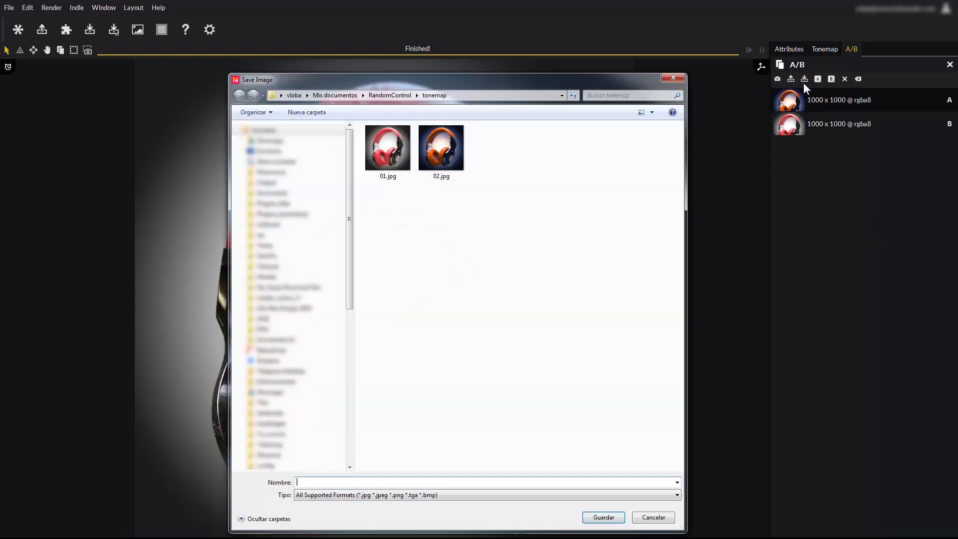